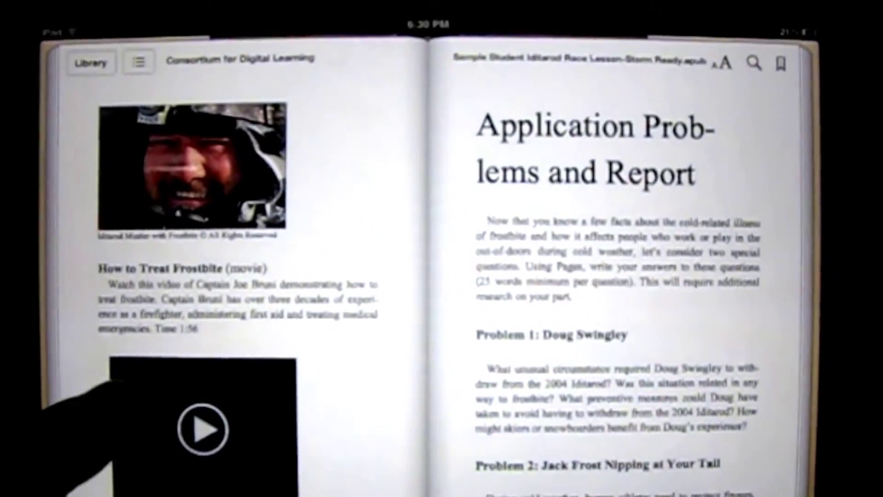
Step: Play the How to Treat Frostbite video on the Application Problems and Report spread
click(195, 407)
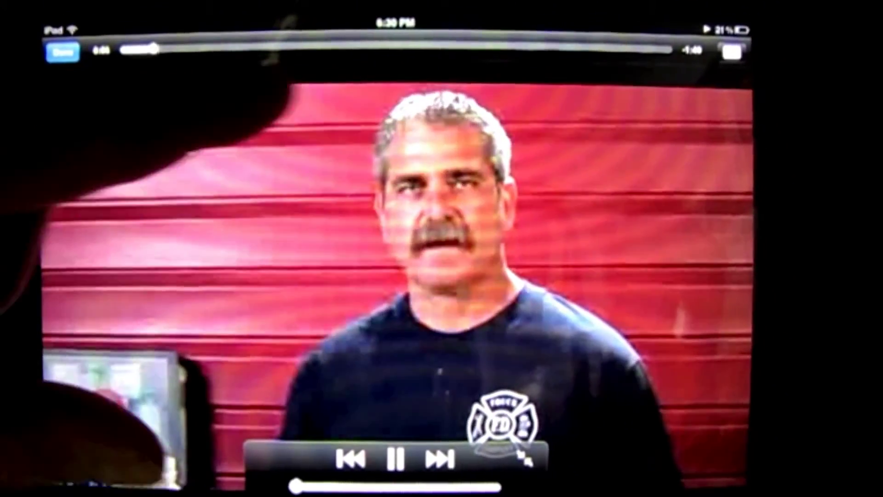
Step: Exit the full-screen frostbite video and turn to the next spread
click(276, 227)
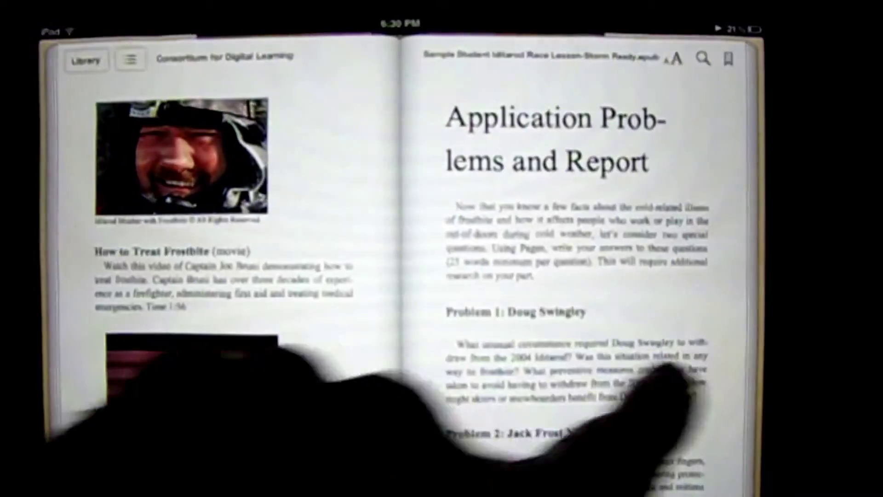
drag(669, 375, 562, 198)
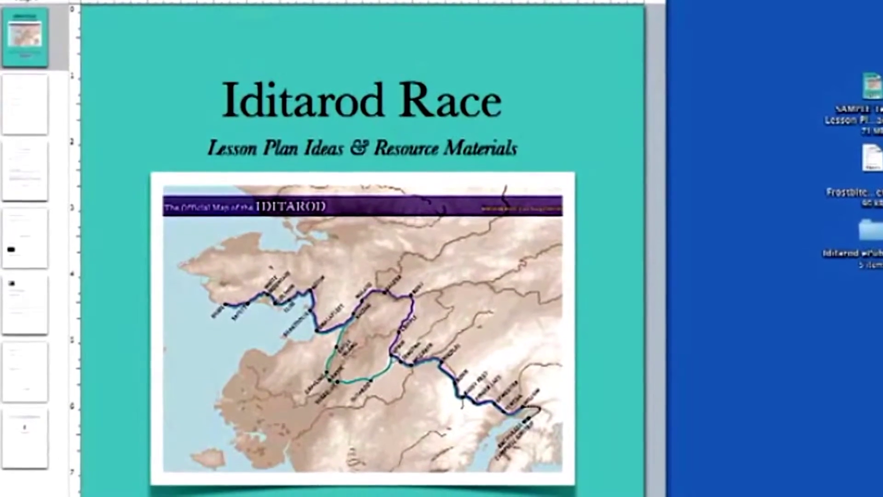
Step: Page through the contents, Introduction, Resources, videos and Assessments pages to the Copyright page
click(31, 94)
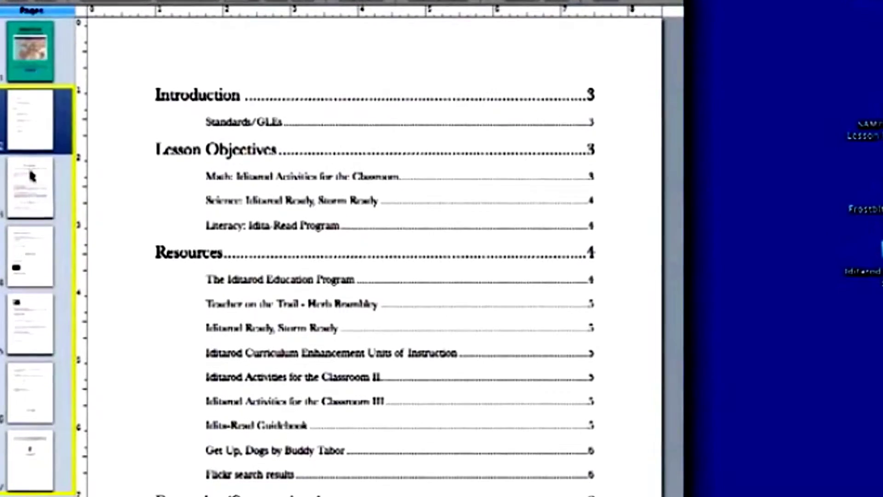
click(34, 171)
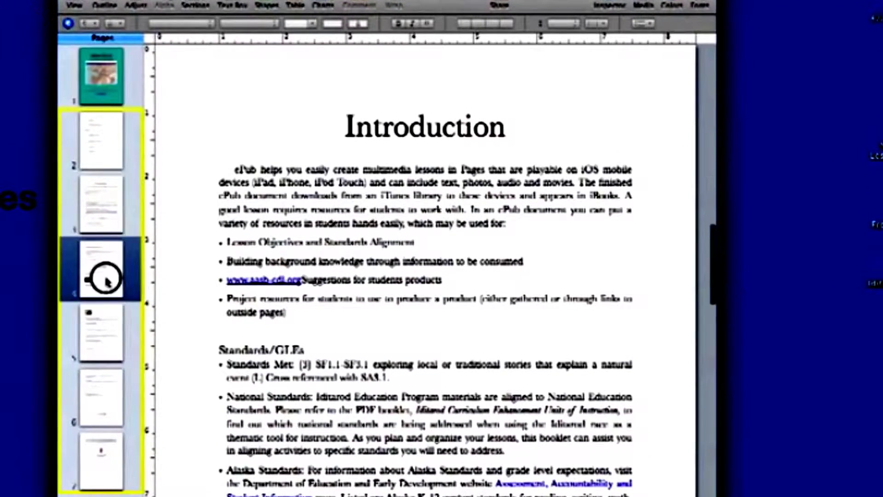
click(106, 279)
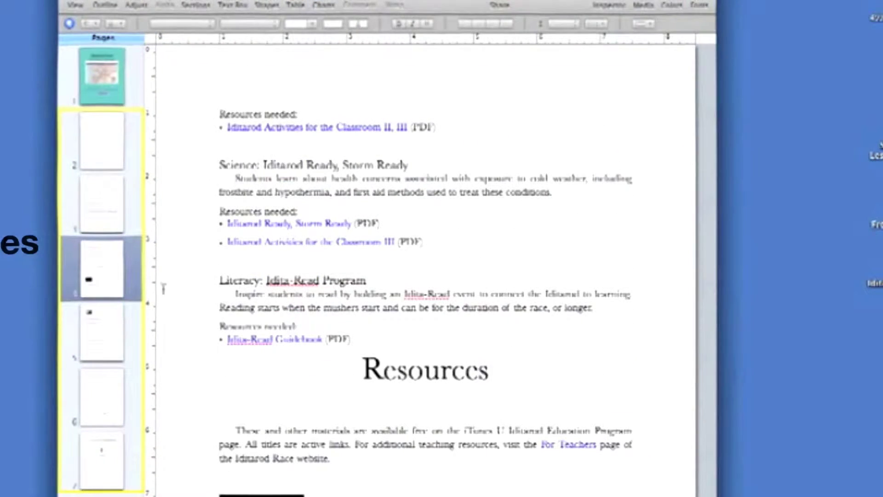
scroll(196, 319, down, 10)
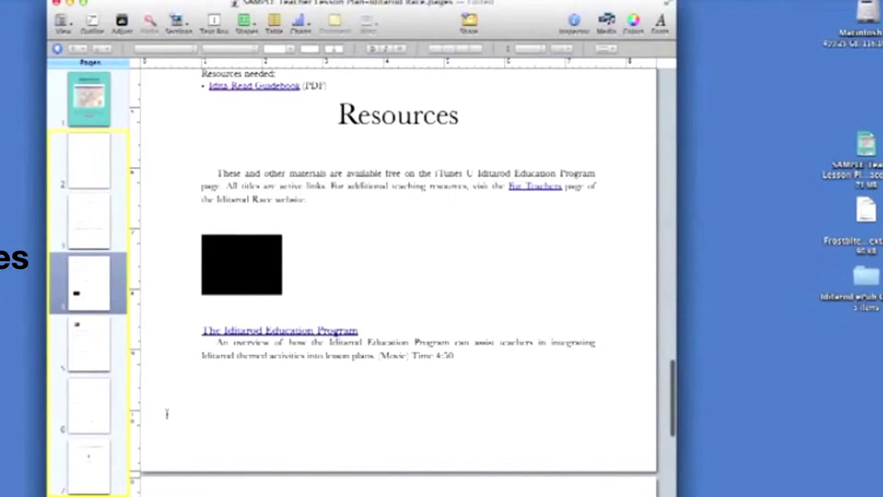
click(114, 352)
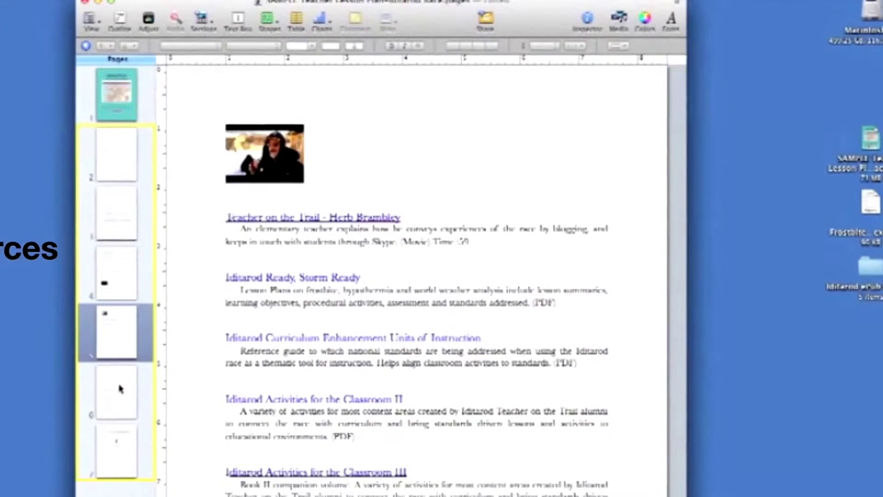
click(129, 384)
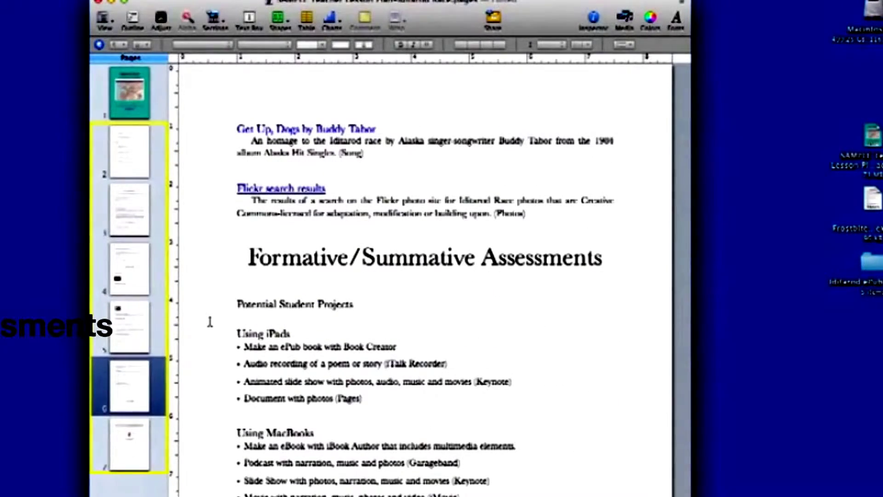
scroll(209, 321, down, 5)
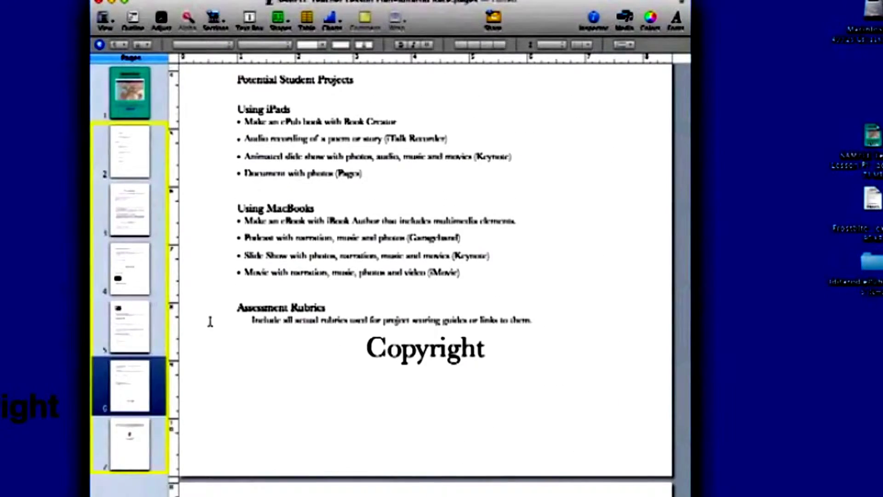
scroll(209, 321, down, 6)
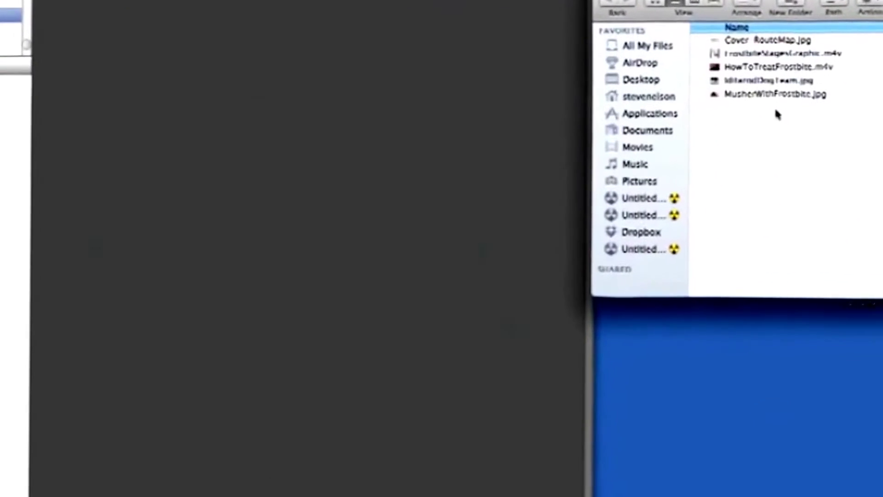
Step: Drag the five tutorial media files, including MusherWithFrostbite.jpg, from Finder into iPhoto
click(778, 94)
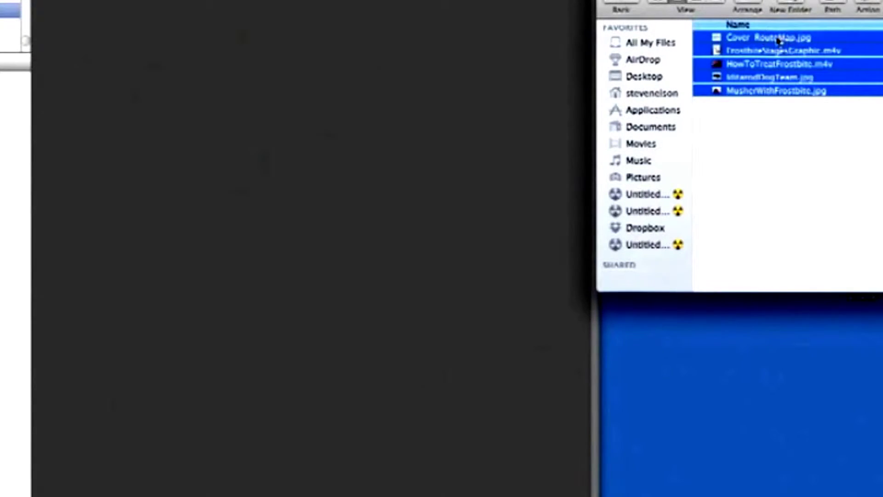
drag(698, 49, 403, 145)
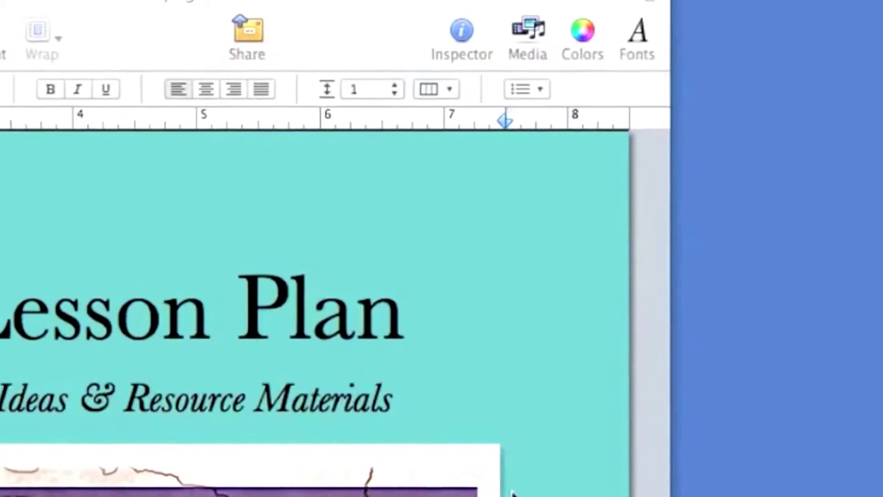
Step: Open SAMPLE Teacher Lesson Plan-Iditarod Race from the desktop and dismiss the open menu
click(510, 29)
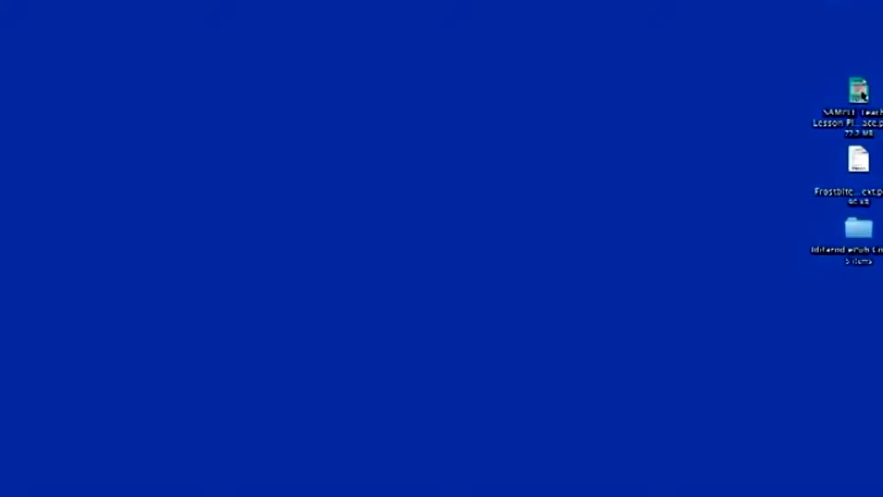
double_click(863, 95)
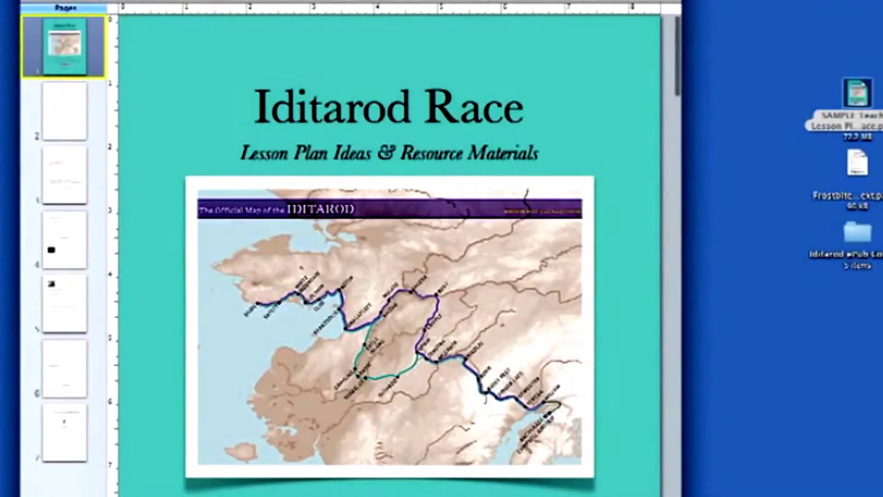
click(2, 144)
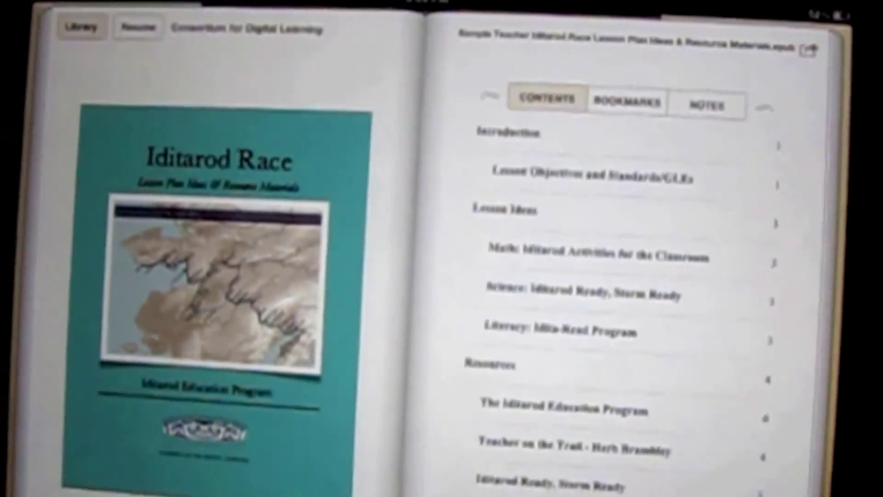
Step: Close the iBooks book to the Library, then select Iditarod in the Pages cover title
click(26, 26)
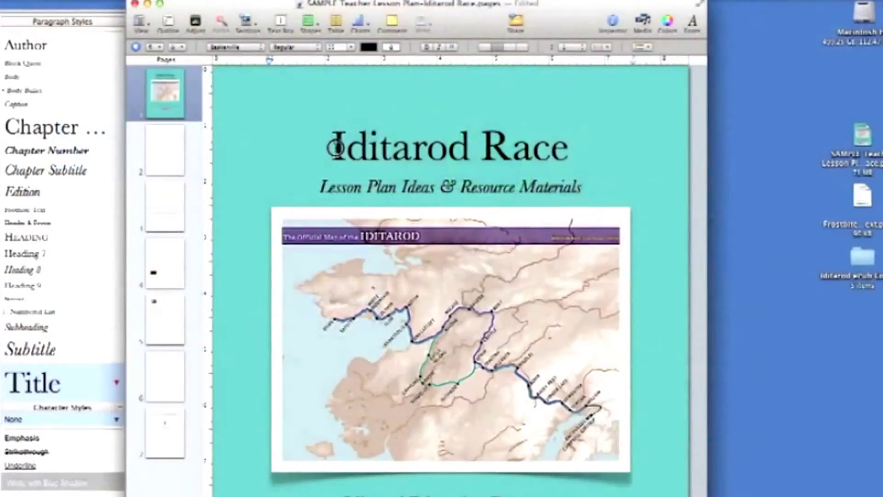
double_click(334, 146)
Step: Replace the cover title Iditarod Race with My Title
drag(335, 146, 572, 145)
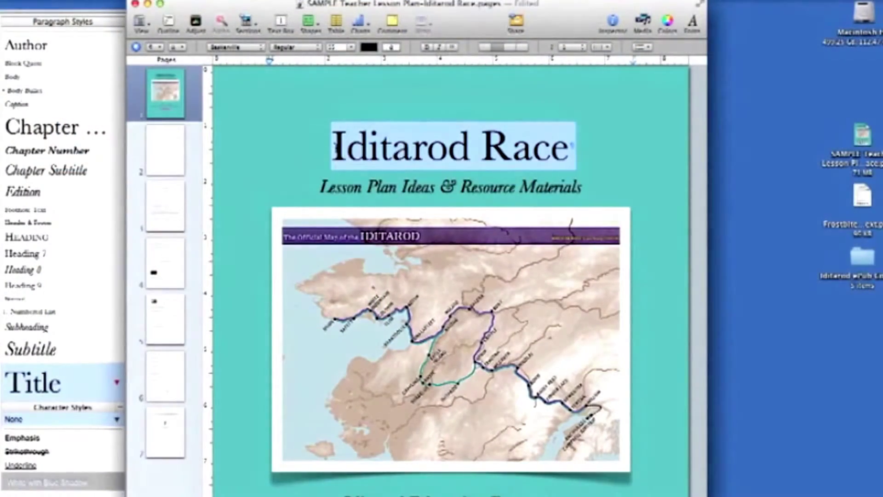
text(My Title)
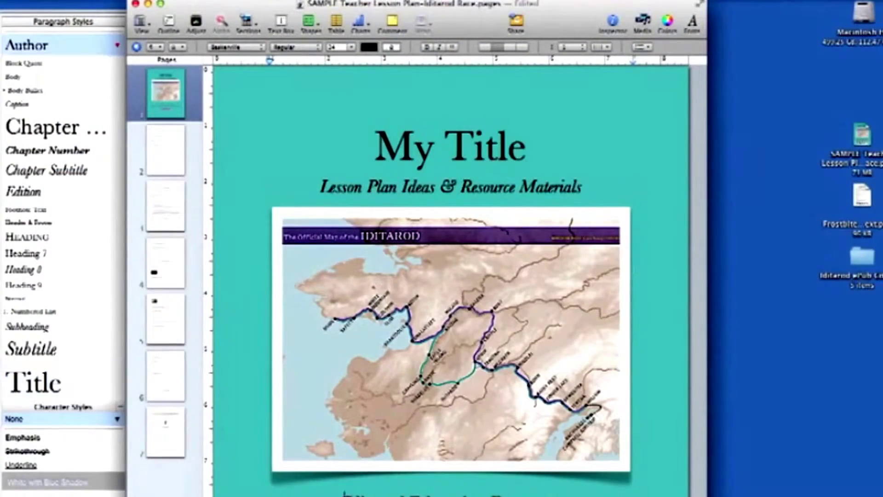
text(ad)
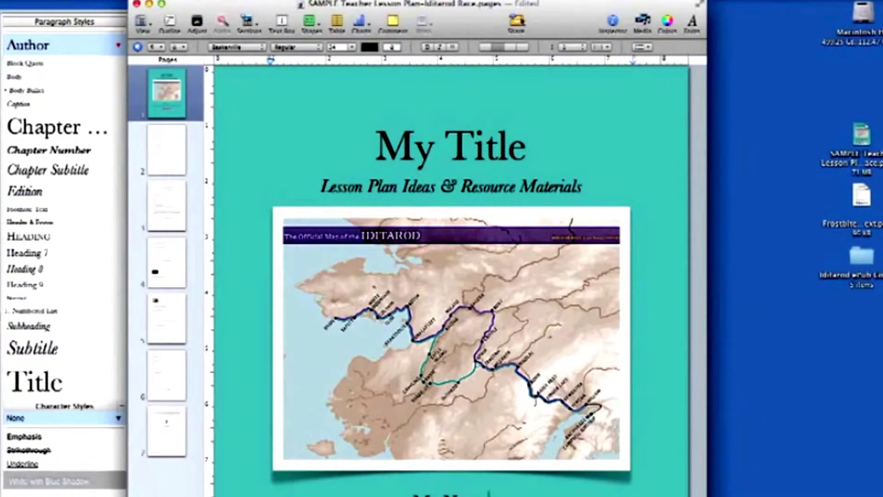
click(644, 24)
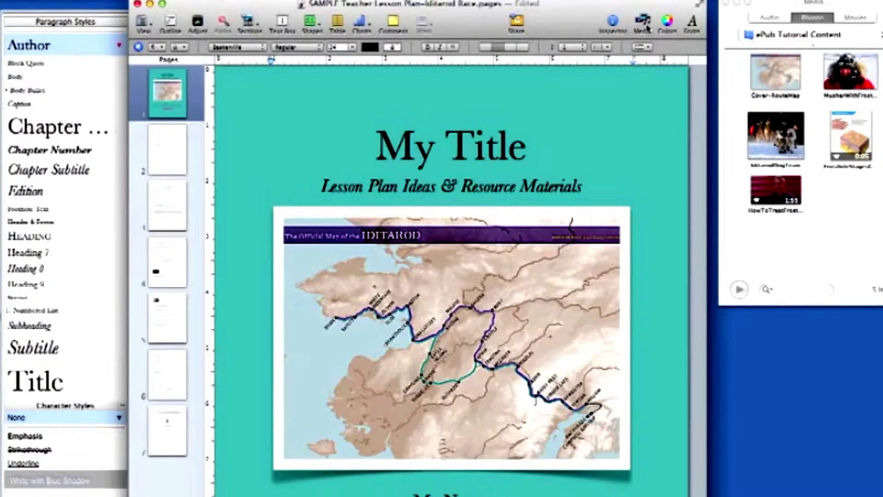
Step: Swap the cover map for the sled-dog team photo and close the Media Browser
drag(776, 136, 477, 330)
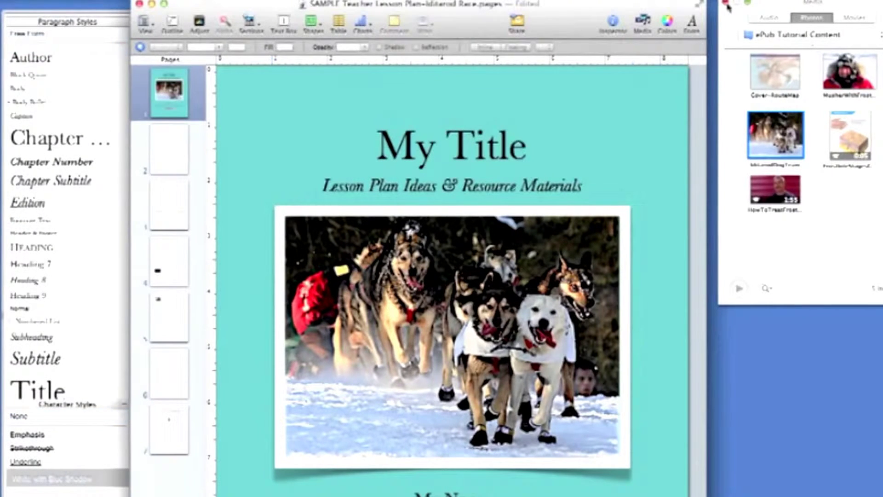
click(726, 3)
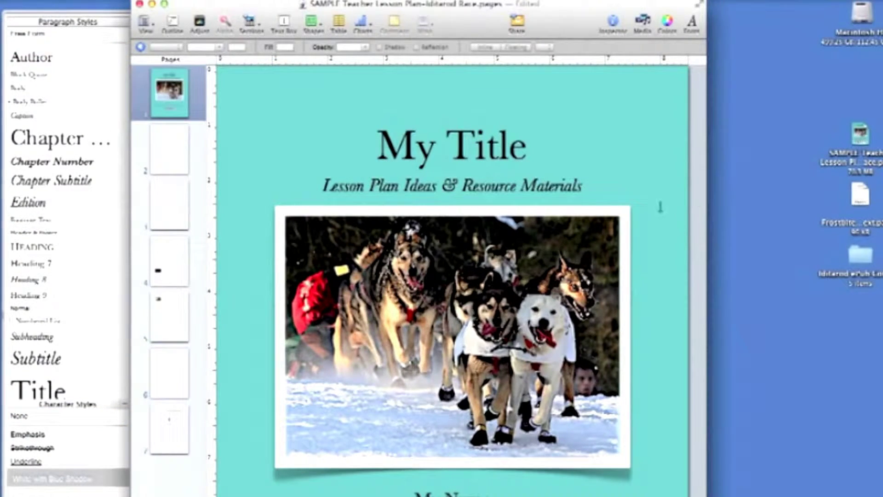
click(667, 151)
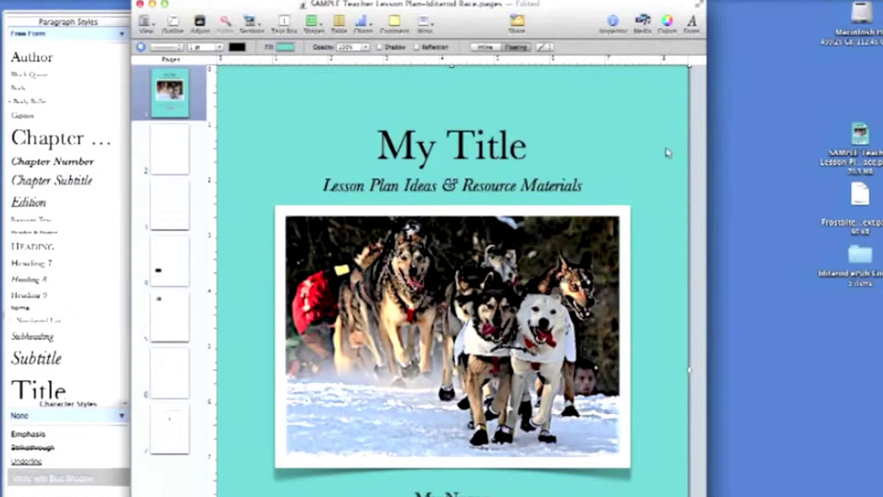
Step: Fill the cover page background with the Aqua colour
click(614, 24)
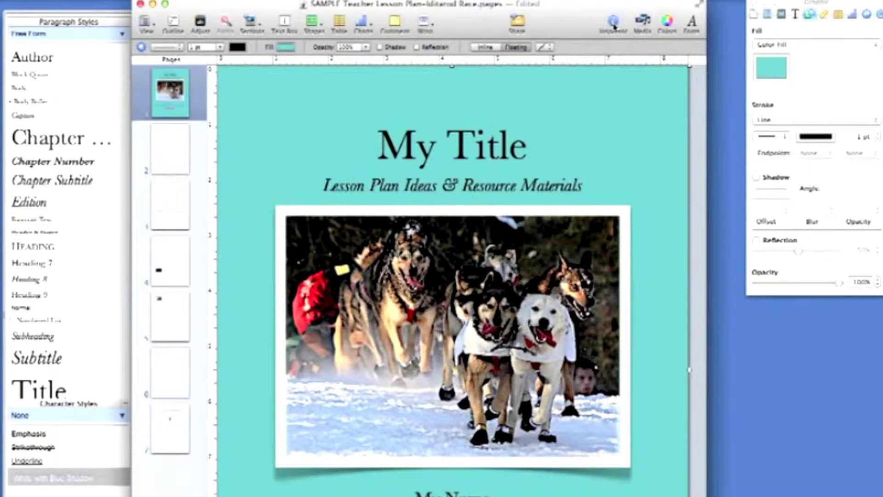
click(780, 74)
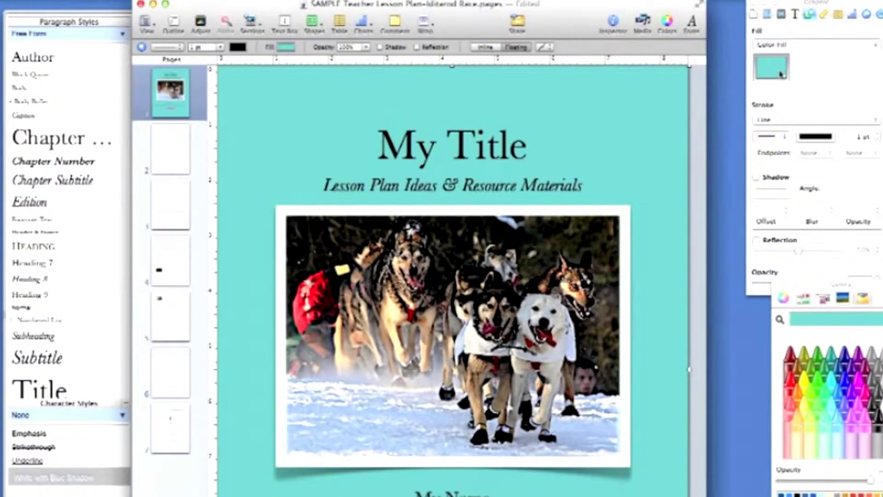
click(840, 400)
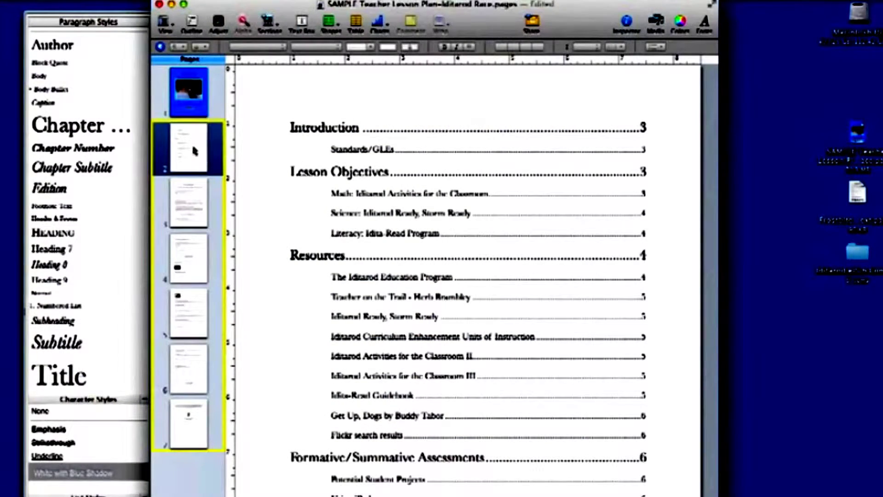
click(309, 133)
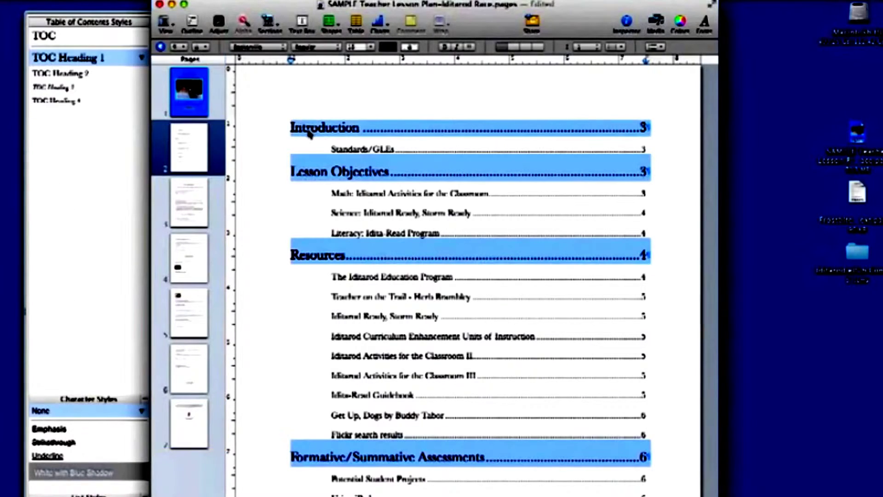
click(349, 147)
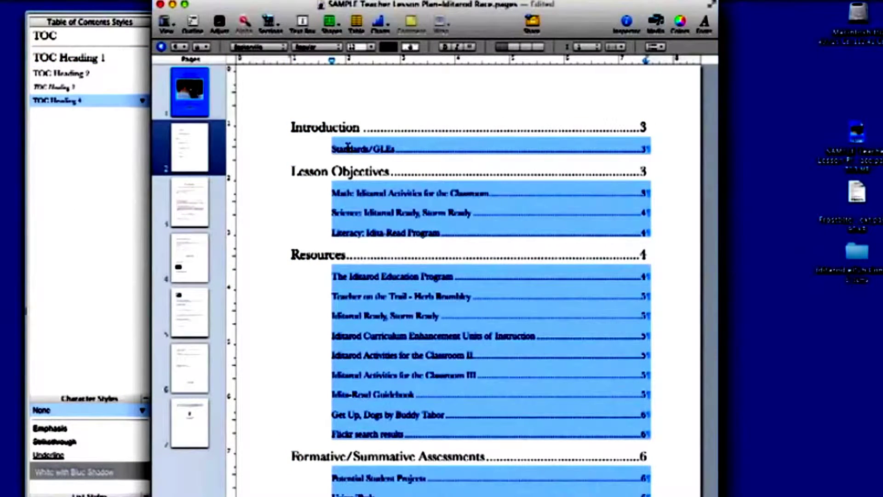
click(190, 144)
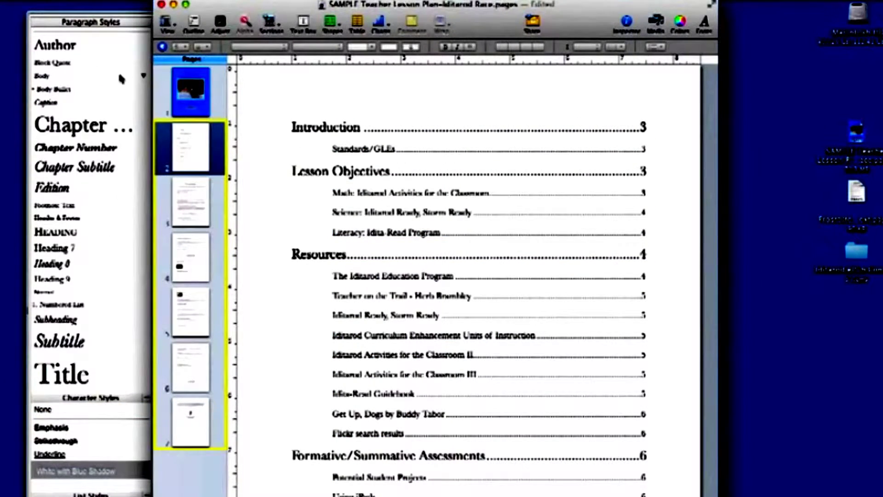
Step: Check the paragraph styles of the Introduction heading, Standards/GLEs heading and body text
click(191, 207)
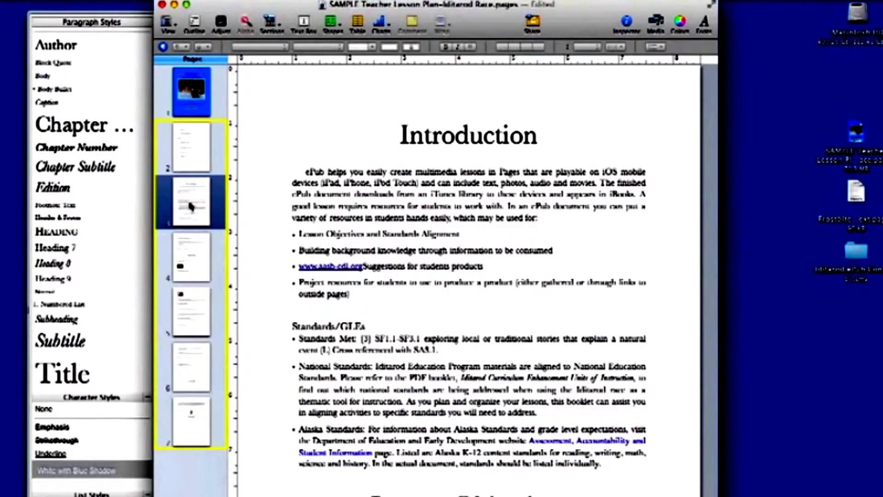
click(428, 137)
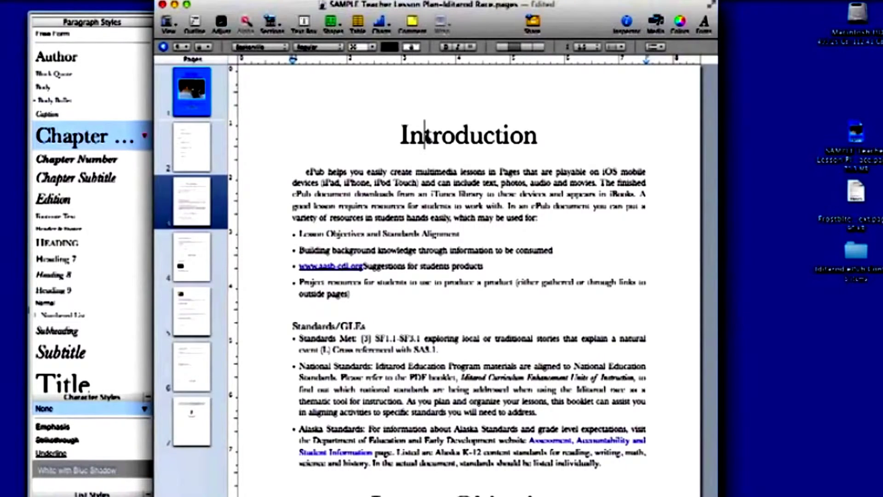
click(331, 324)
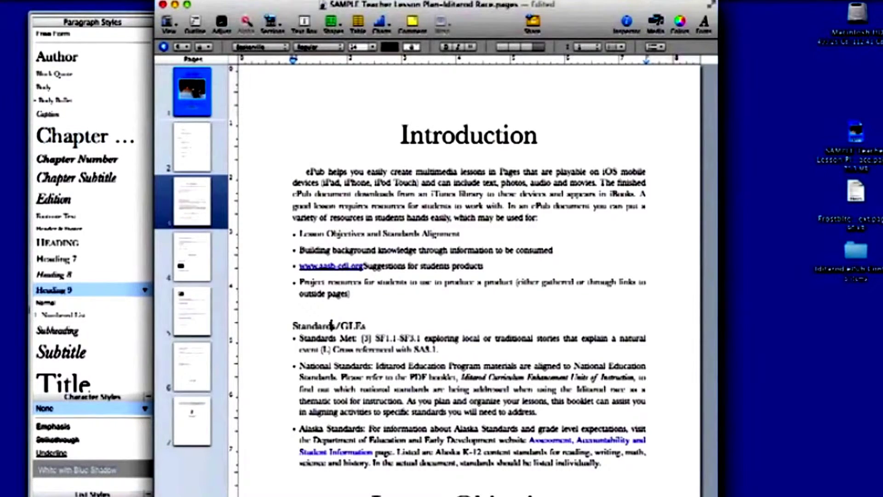
click(364, 198)
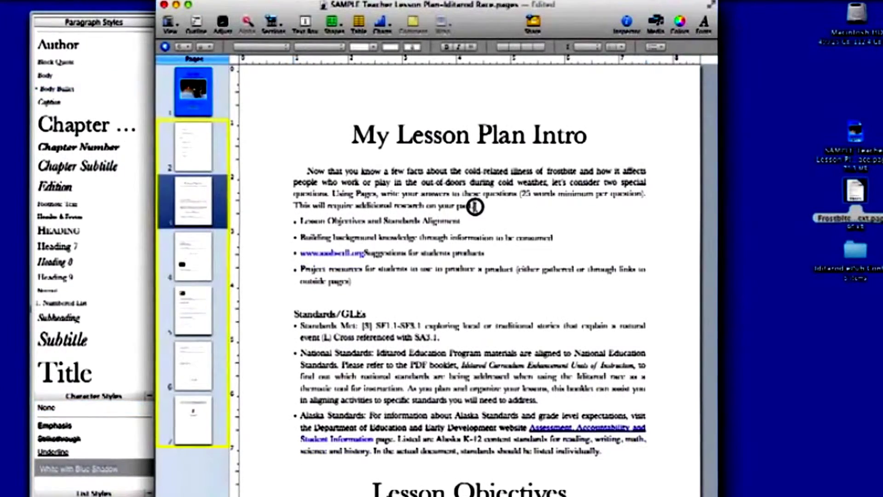
Step: Paste the My Lesson Plan Intro title and paragraph, and give the title Chapter style
drag(474, 205, 357, 154)
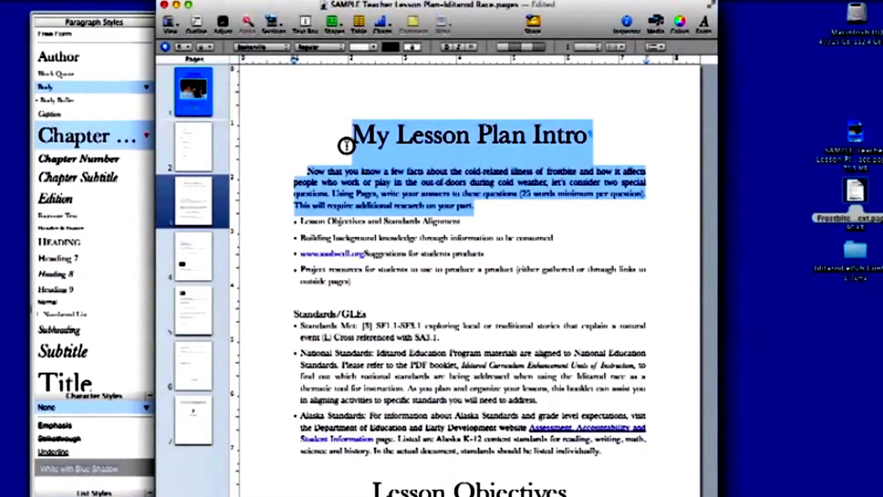
text(My Lesson Plan Intro Now that you know a few facts about the cold-related illness of frostbite and how it affects people who work or play in the out-of-doors during cold weather, let's consider two special questions. Using Pages, write your answers to these questions (25 words minimum per question). This will require additional research on your part.)
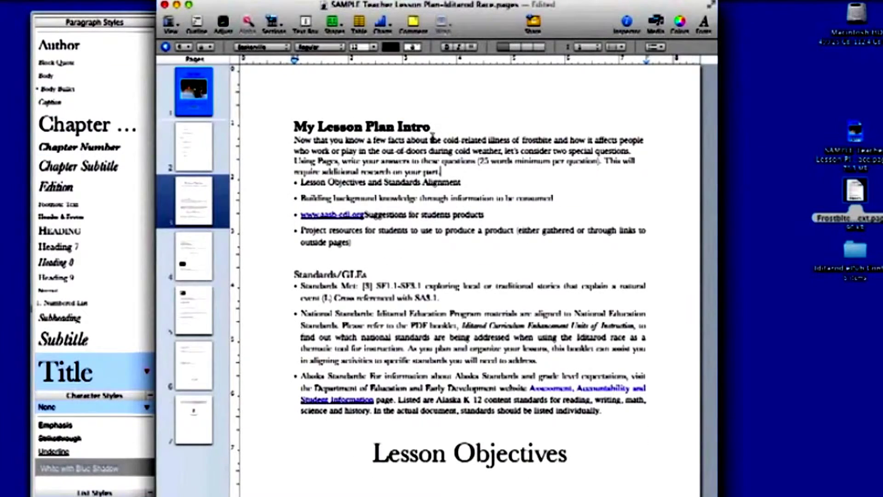
drag(392, 133, 293, 128)
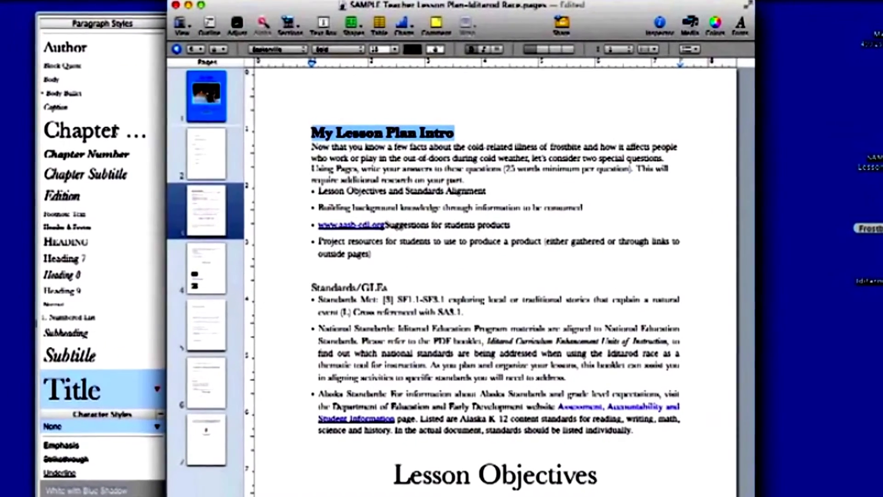
click(95, 131)
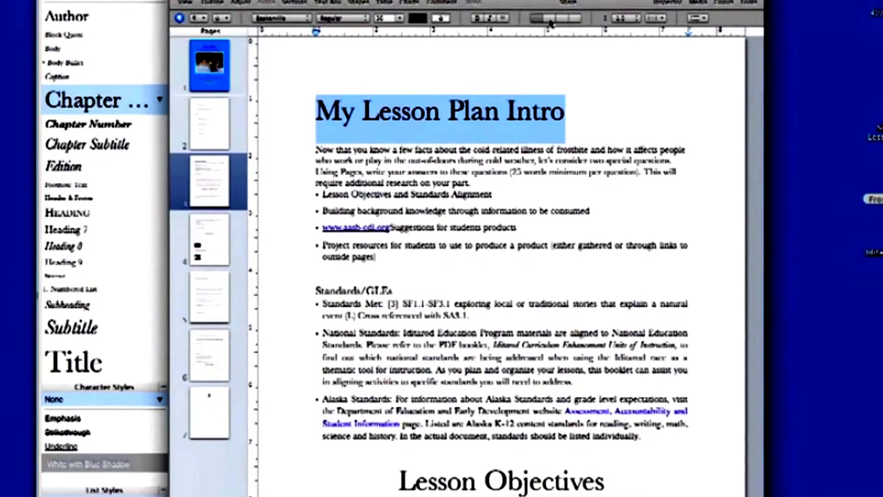
Step: Apply the Body style to the intro paragraph and return to the contents page
click(512, 161)
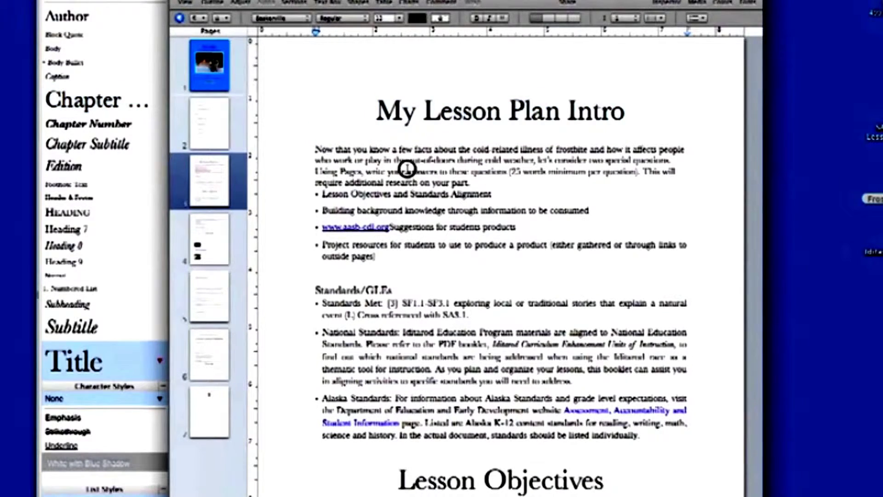
drag(314, 155, 314, 150)
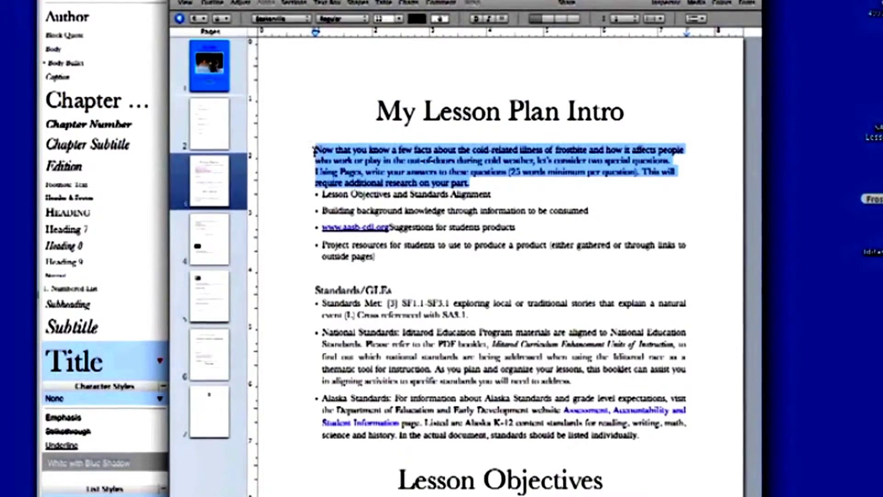
click(61, 52)
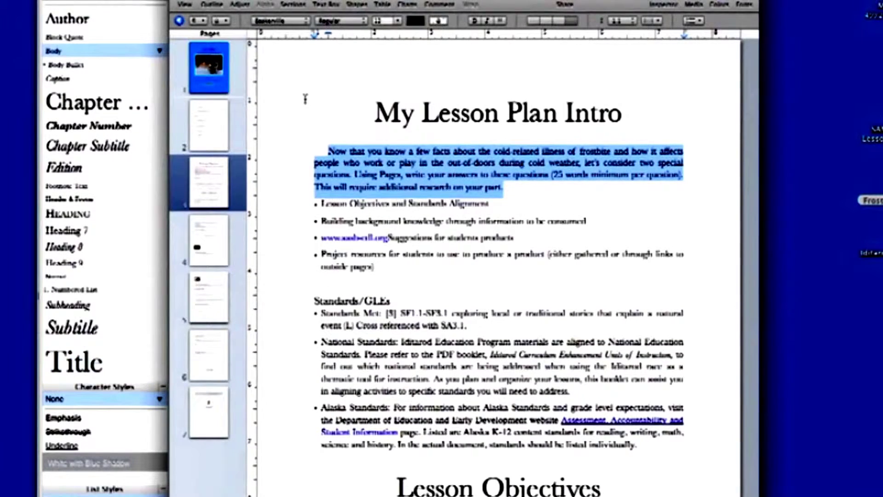
click(375, 113)
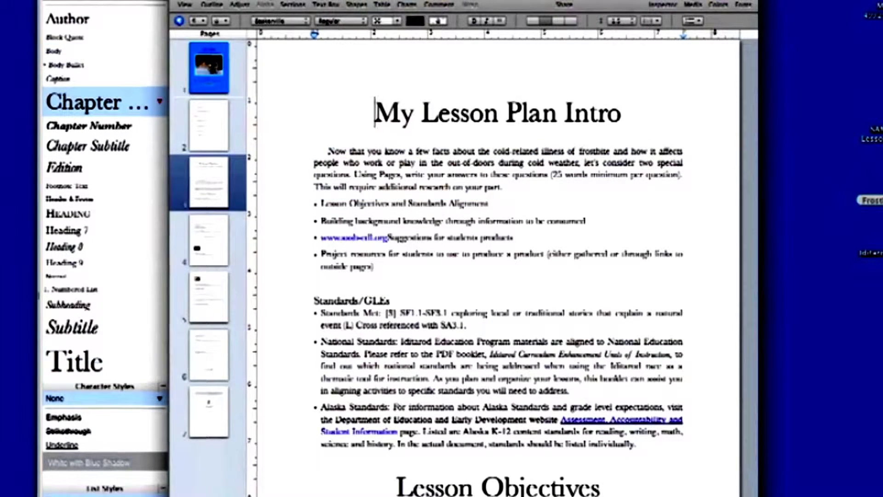
click(28, 1)
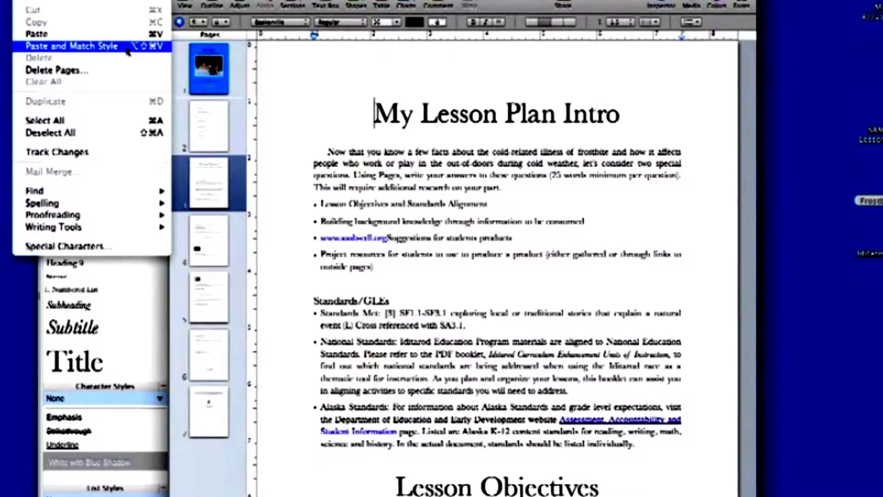
click(84, 46)
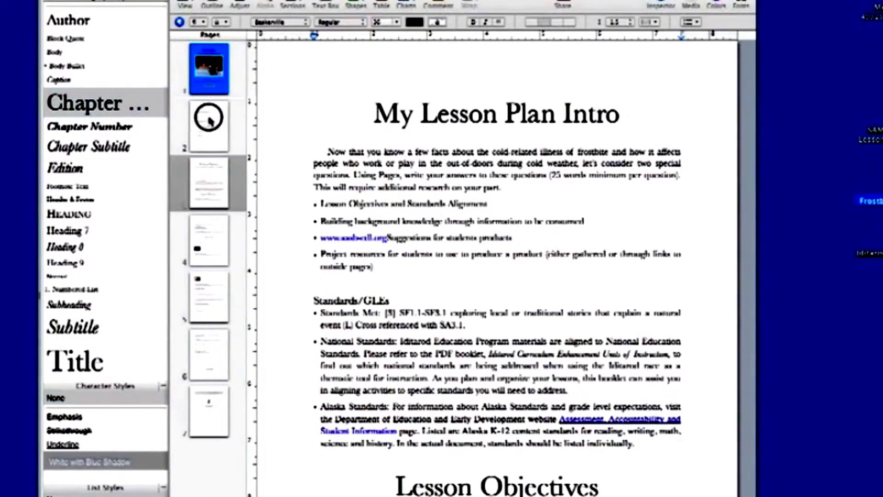
click(209, 121)
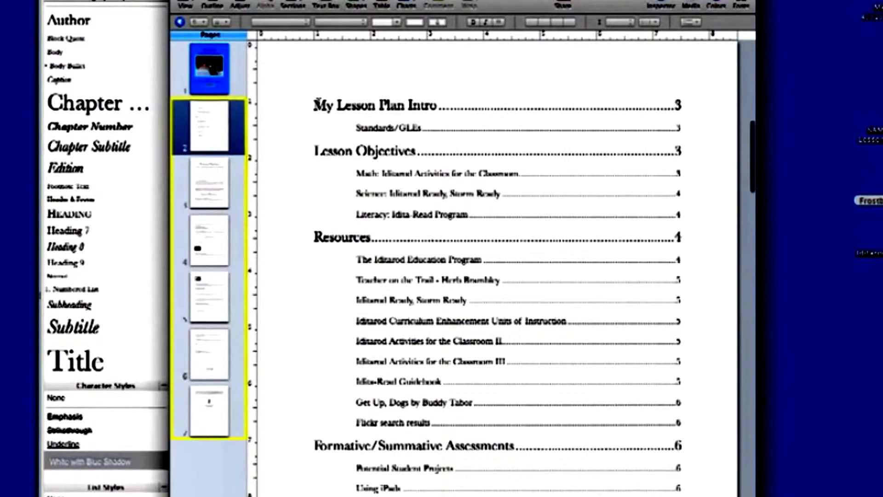
Step: Confirm the page 2 table of contents now lists My Lesson Plan Intro, then view Resources
click(318, 102)
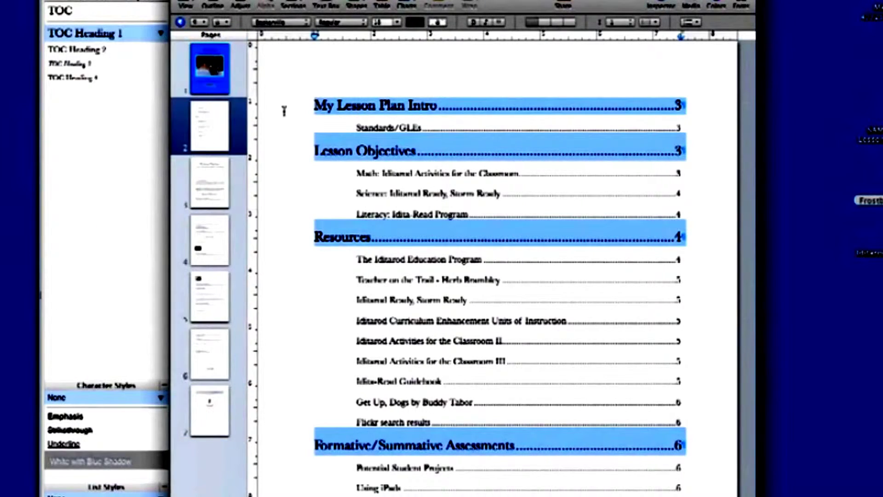
click(210, 126)
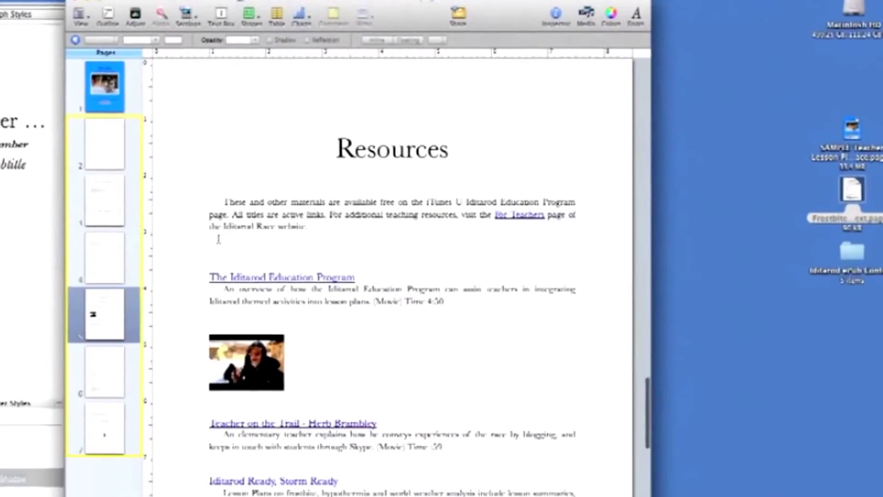
Step: Add the FrostbiteStages image from the media library to the Resources page
click(215, 230)
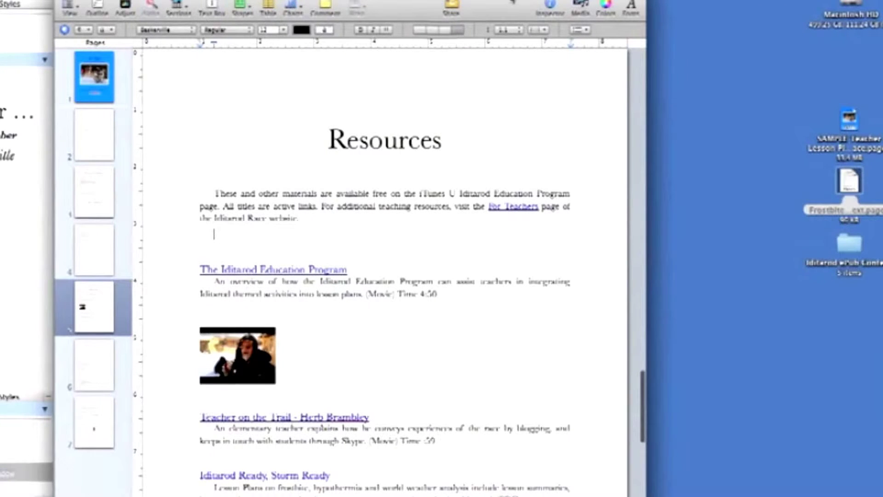
click(580, 8)
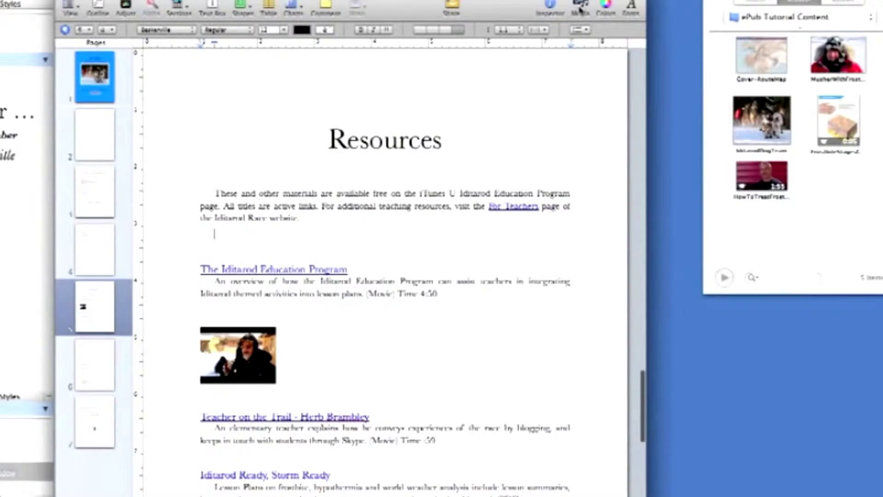
click(840, 124)
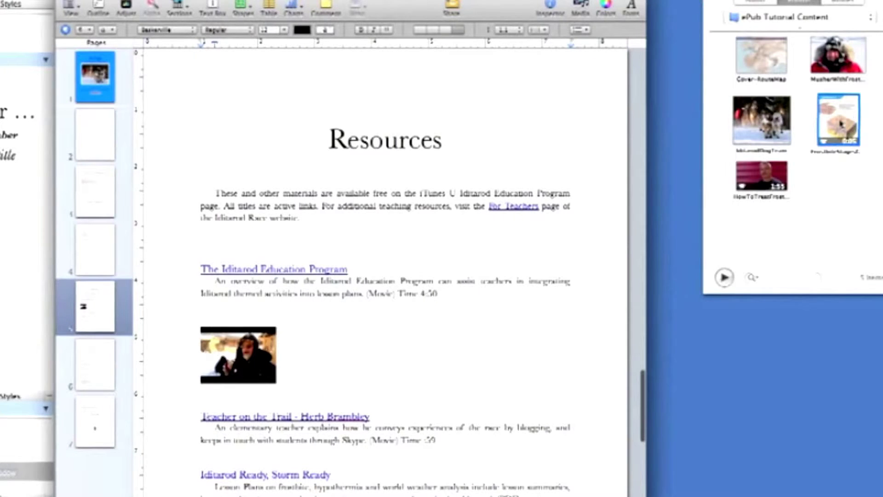
drag(840, 123, 226, 266)
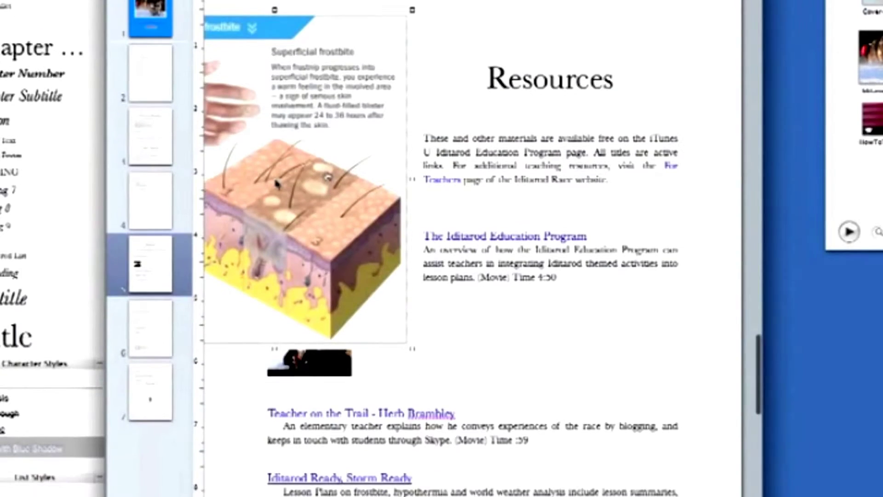
Step: Make the frostbite illustration inline below the intro paragraph, shrunk to about 1.84 × 2.26 in
drag(277, 180, 387, 174)
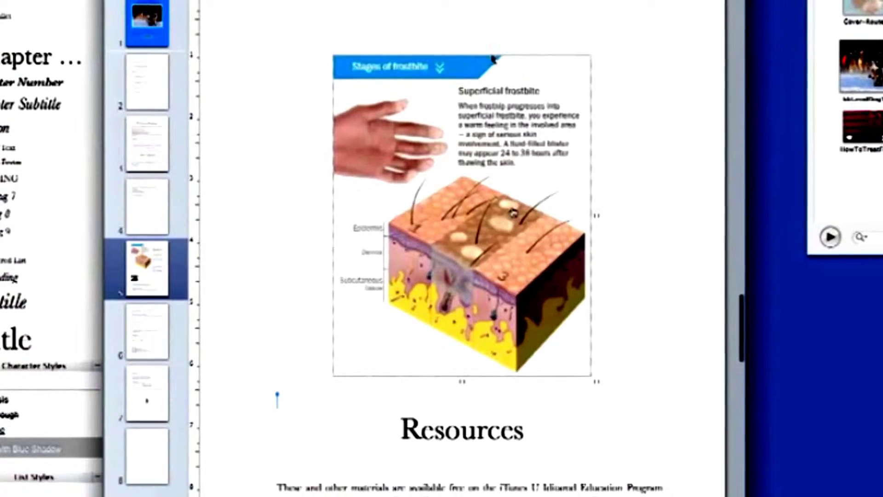
click(490, 161)
drag(474, 220, 295, 496)
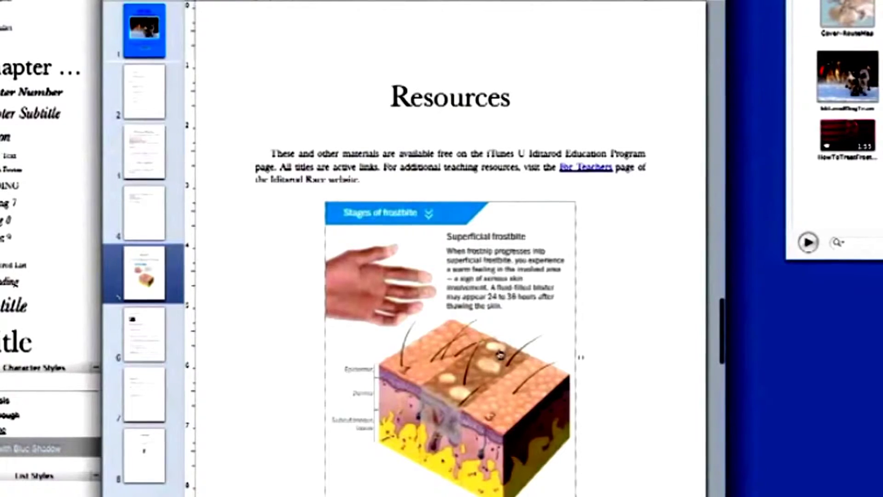
drag(577, 496, 498, 333)
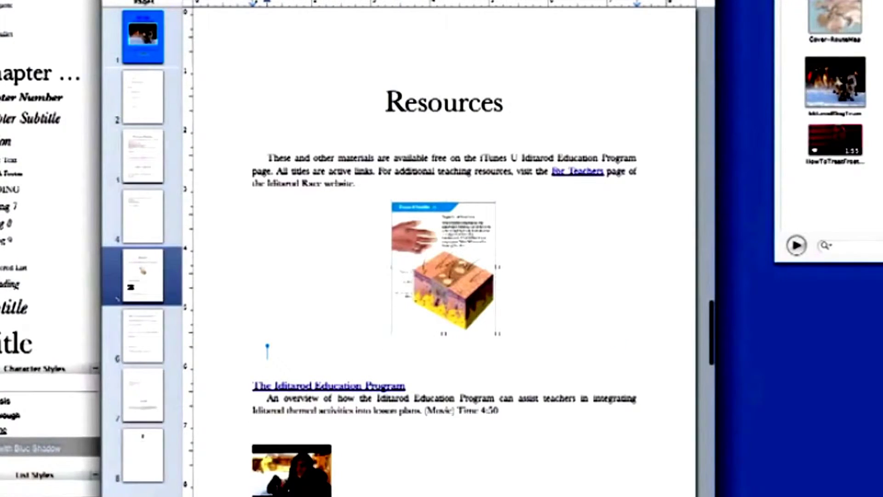
Step: Set the frostbite skin diagram inline and left-aligned beneath the Resources introduction
click(491, 3)
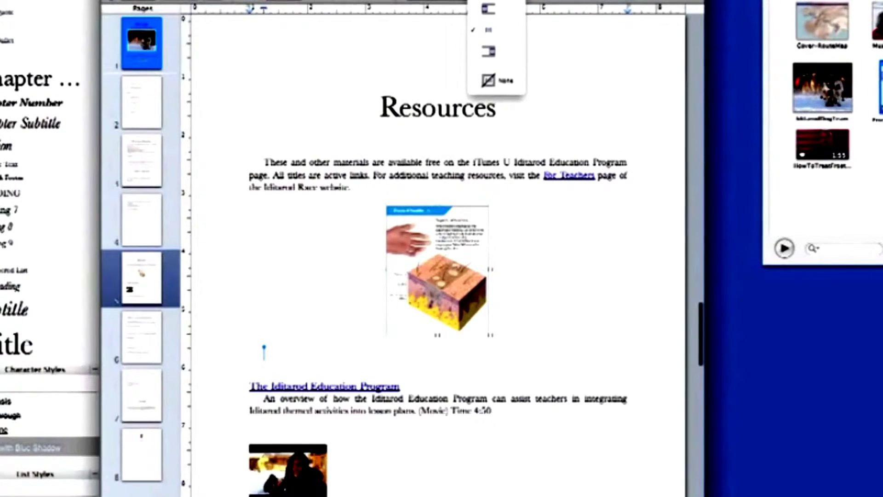
click(487, 17)
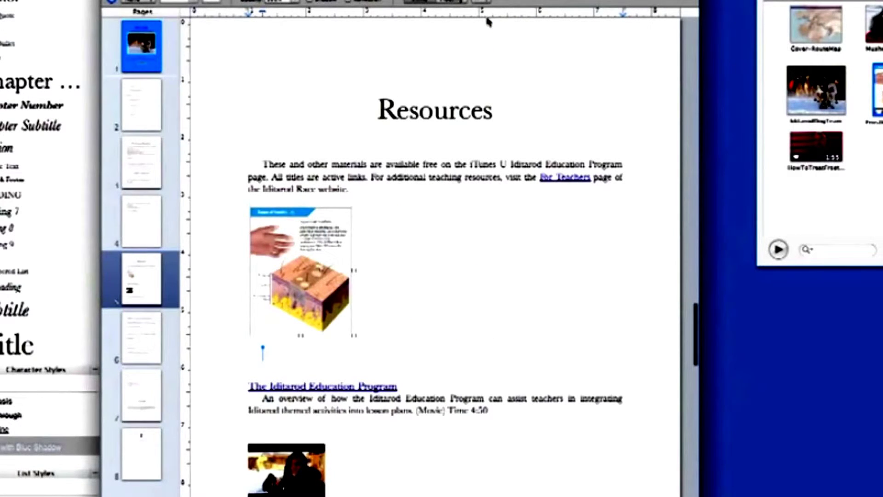
key(alt+super+i)
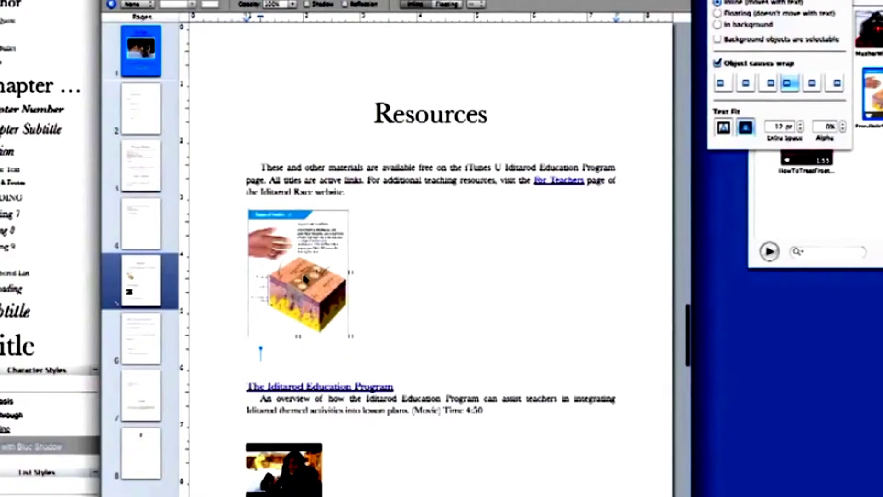
click(813, 84)
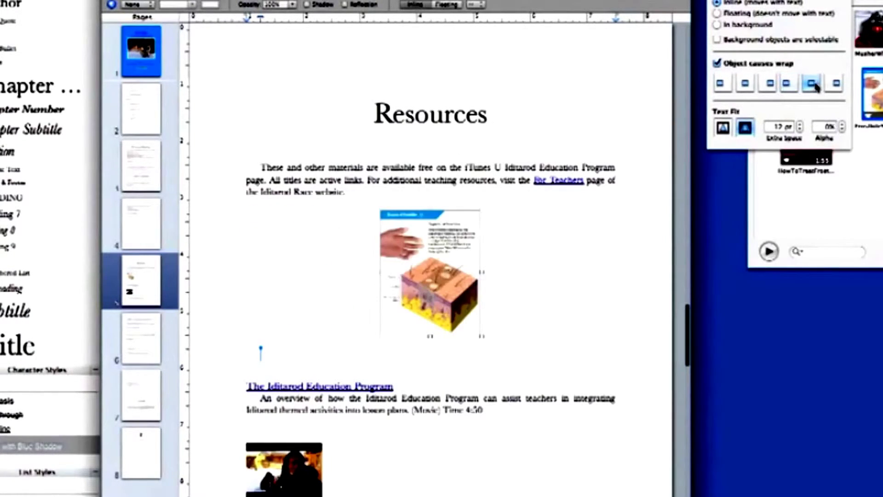
click(835, 85)
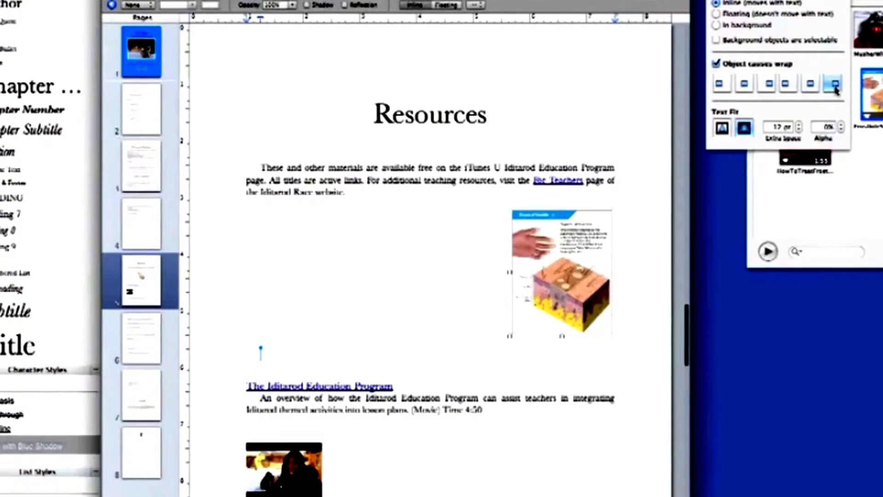
click(783, 87)
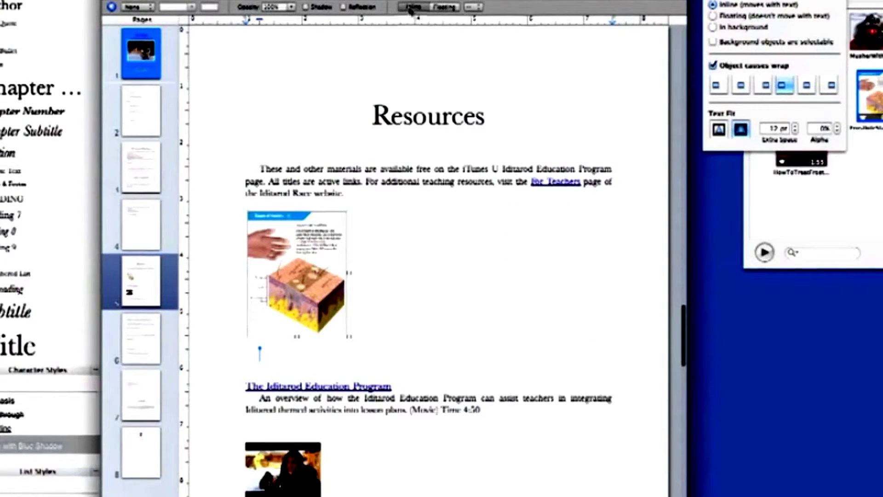
click(383, 185)
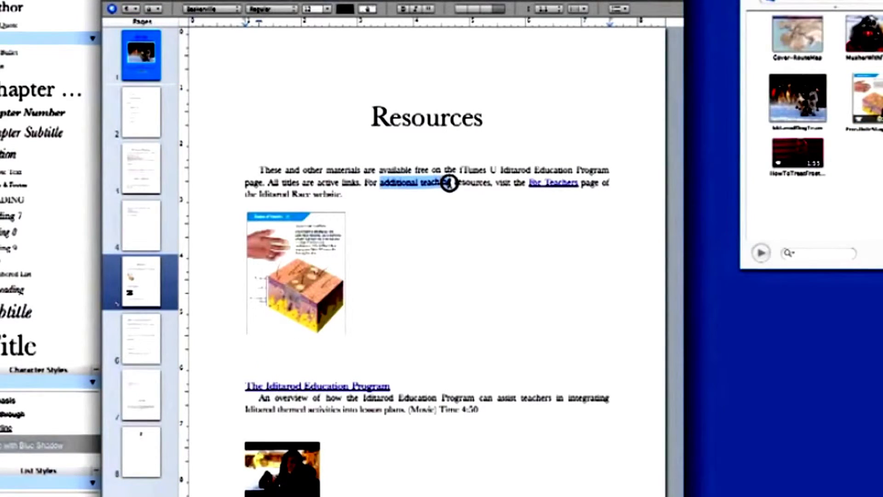
Step: Make 'additional teaching' a hyperlink to a webpage using the pasted URL
key(super+alt+i)
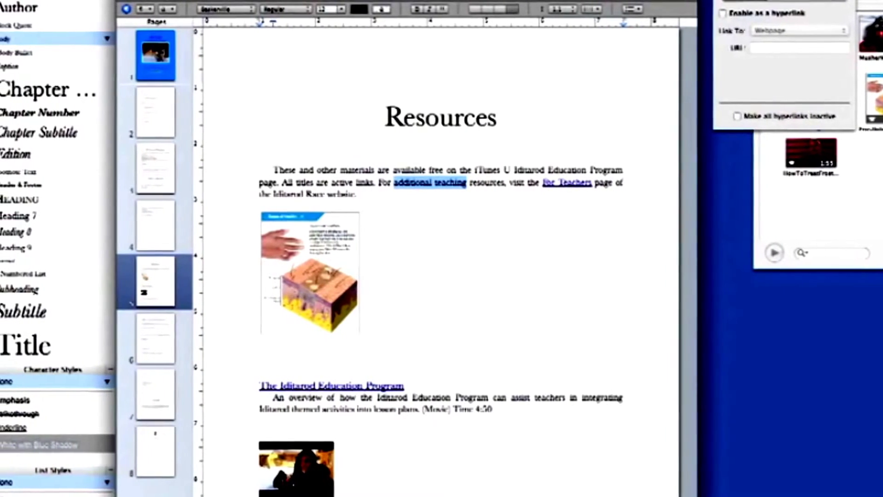
click(719, 12)
click(763, 49)
text(http://www.iditarod.org/)
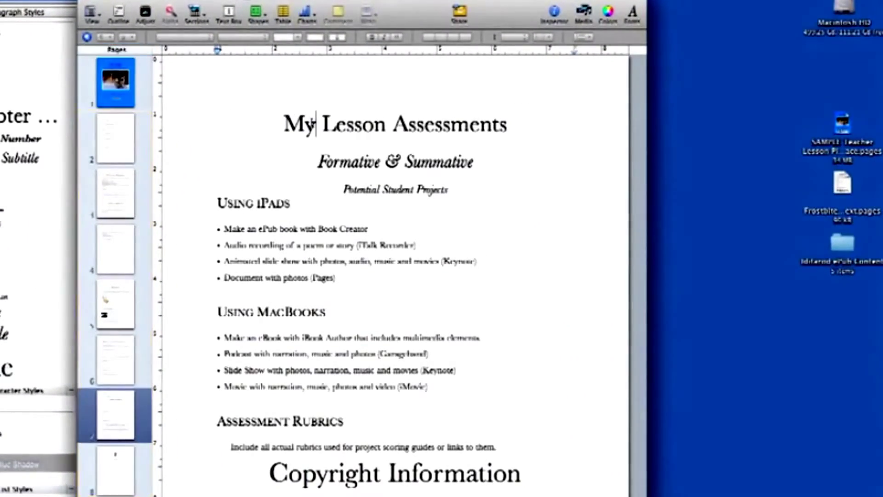
Step: Check the paragraph styles of the My Lesson Assessments title, subheadings and first bullet
click(310, 123)
click(340, 161)
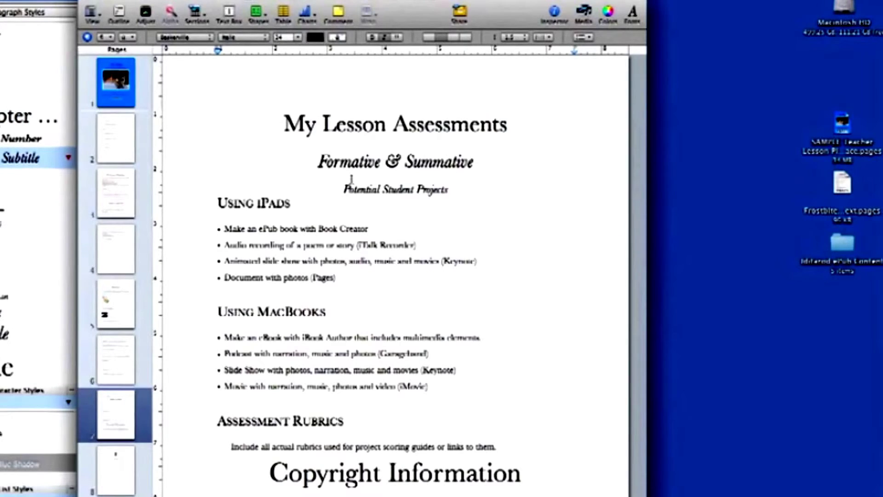
click(284, 204)
click(255, 207)
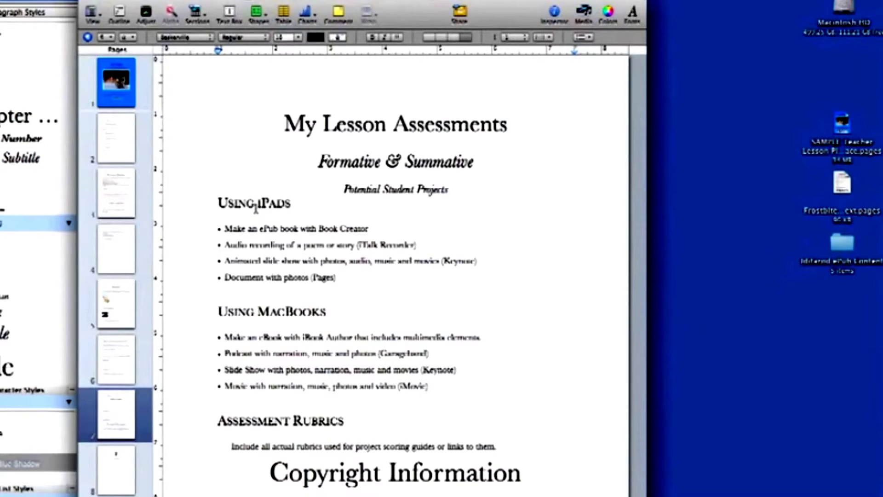
click(261, 229)
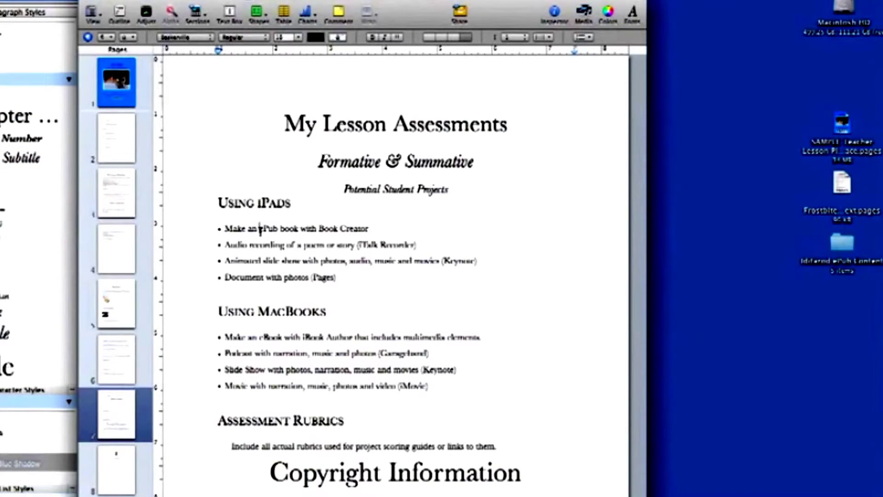
Step: Refresh the page 2 table of contents to list My Lesson Assessments and its subsections
click(119, 148)
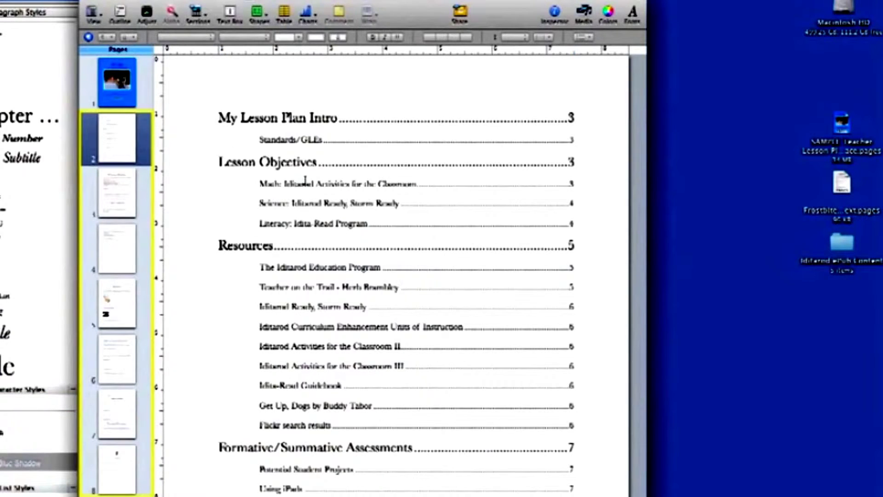
click(350, 481)
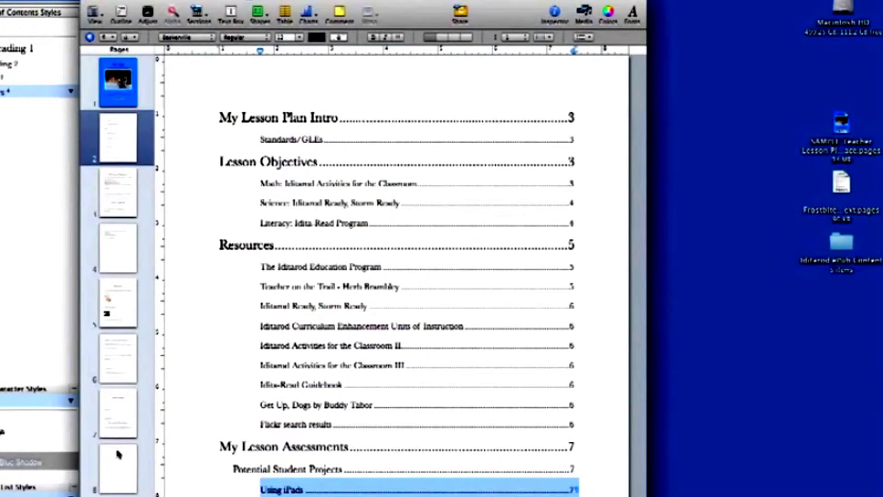
click(116, 136)
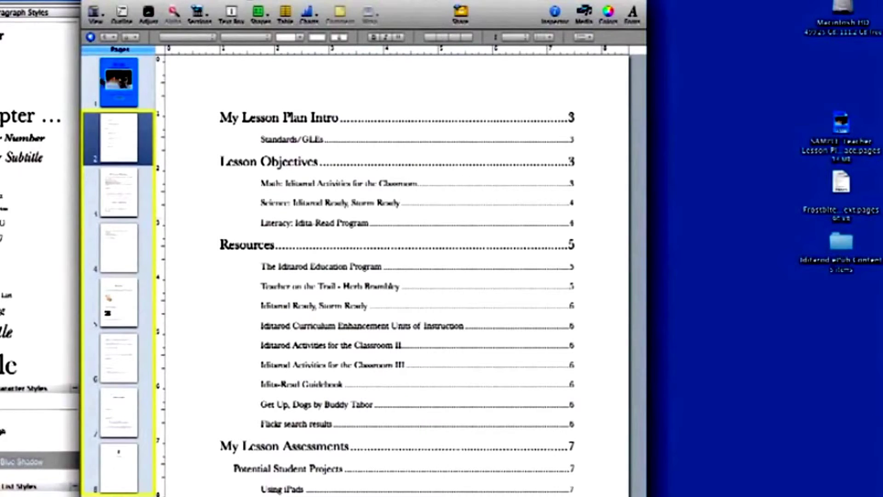
click(7, 0)
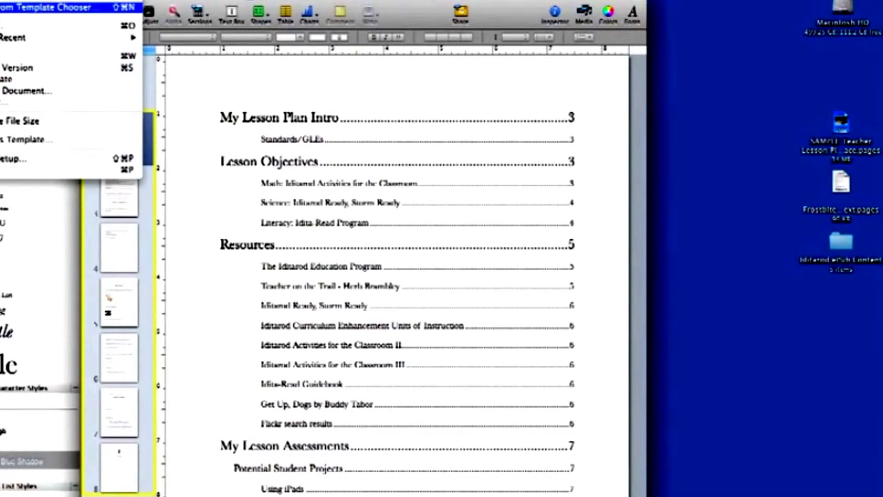
Step: Export as ePub with title My Lesson Plan, the author name, and genre K12 Education
click(7, 102)
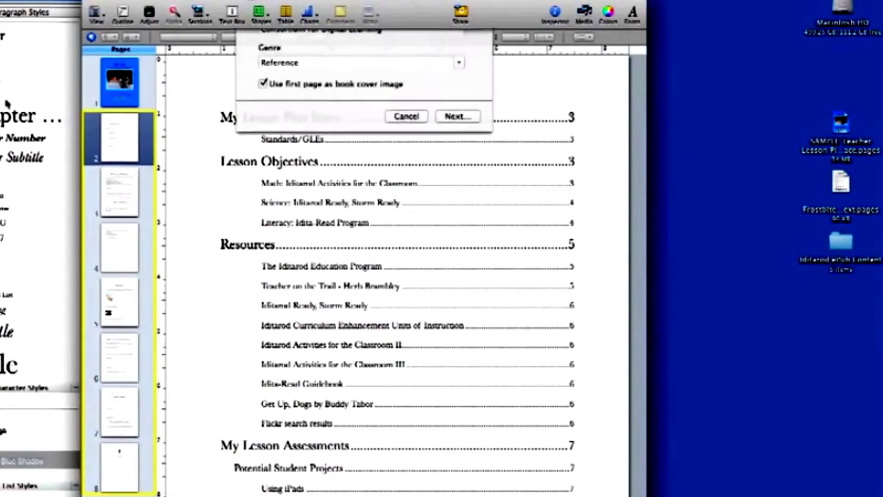
click(457, 54)
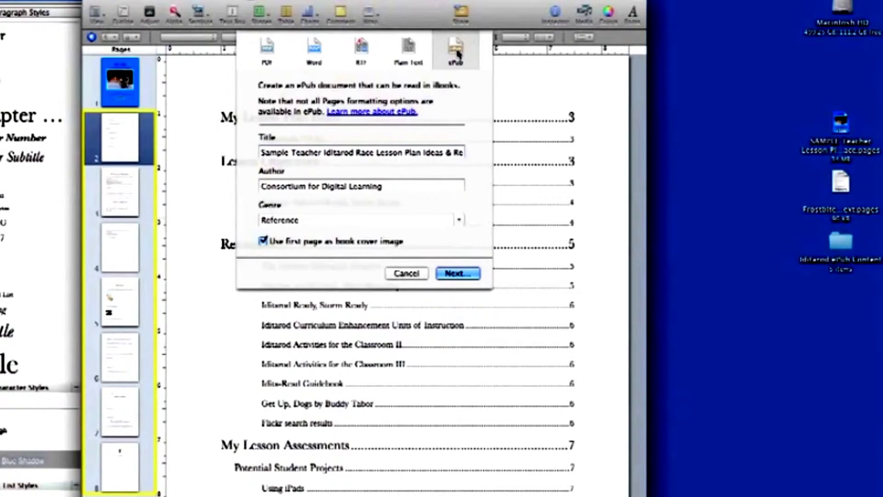
click(403, 151)
key(super+a)
text(My Lesso)
key(Tab)
text(M)
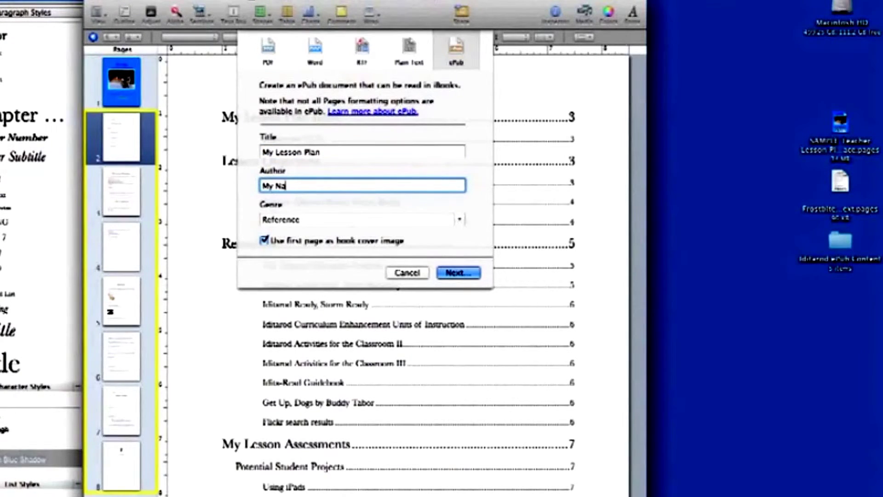
key(Tab)
text(R12 Educa)
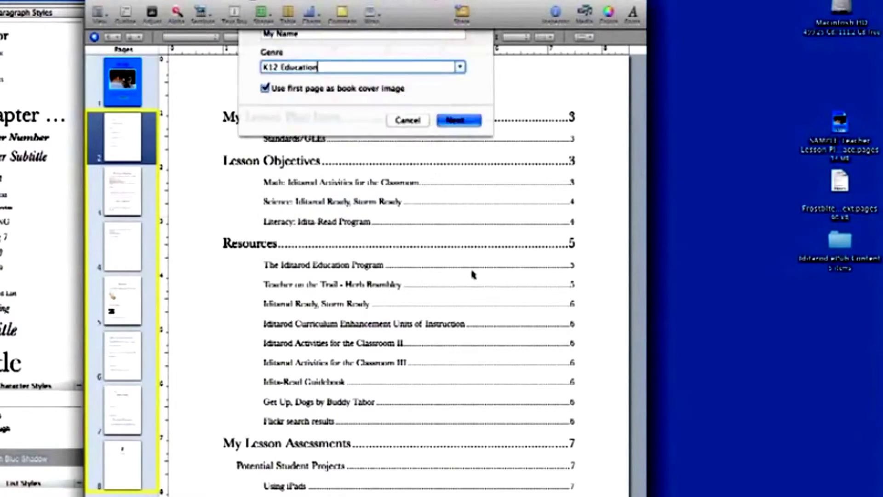
Step: Accept the floating objects warning and save My Lesson Plan.epub to the Desktop
click(474, 274)
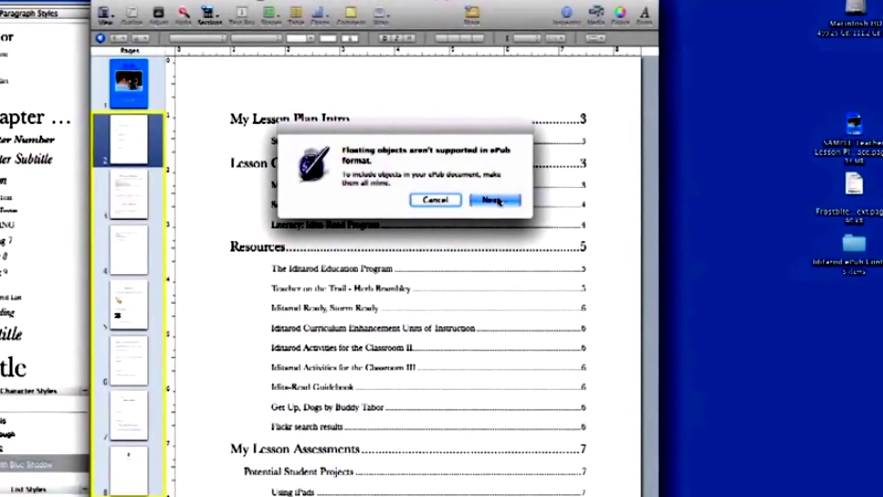
click(490, 198)
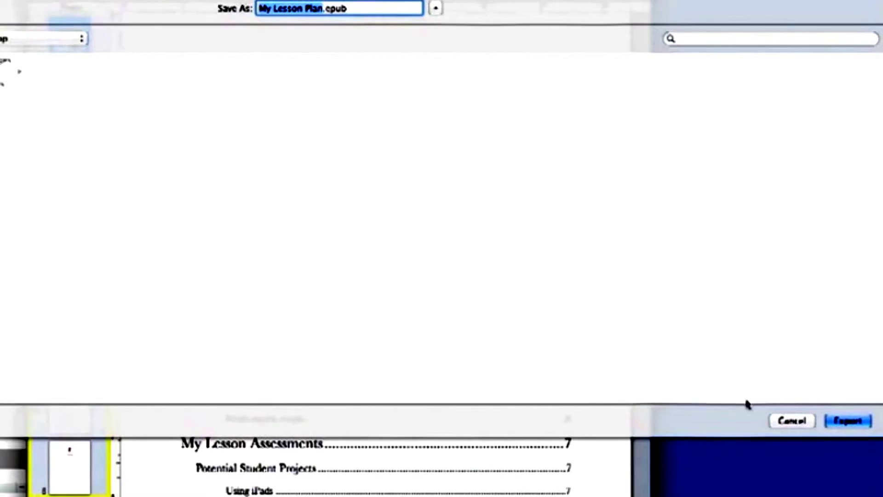
click(866, 420)
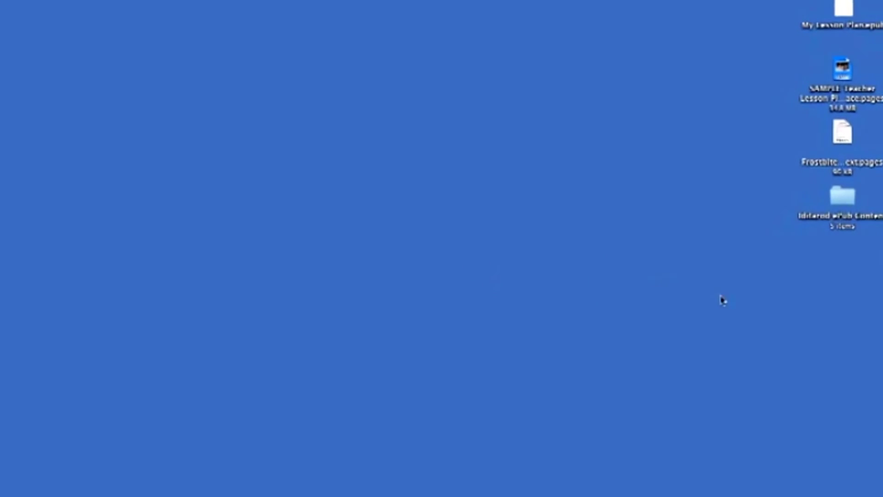
Step: Launch iTunes and drag My Lesson Plan.epub into its Library
click(880, 278)
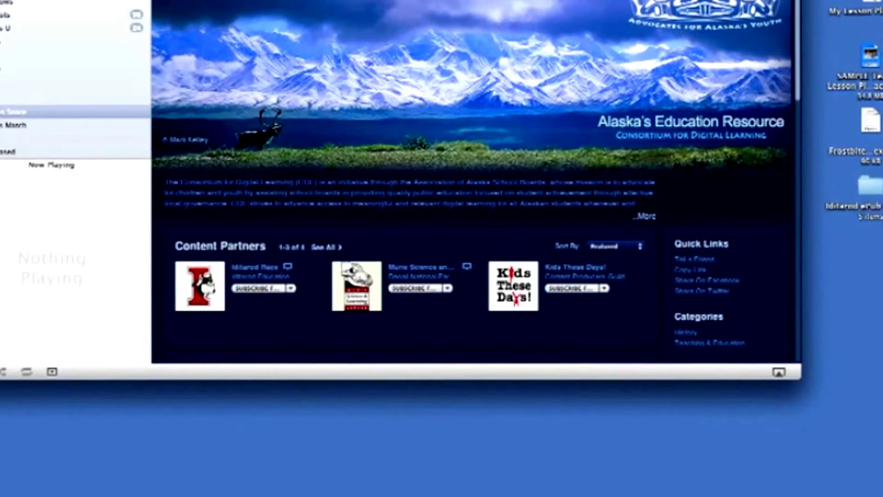
click(87, 21)
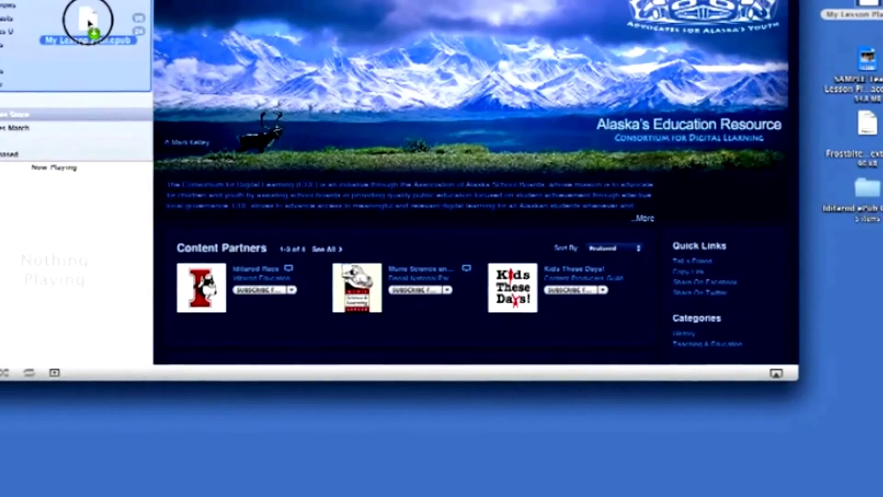